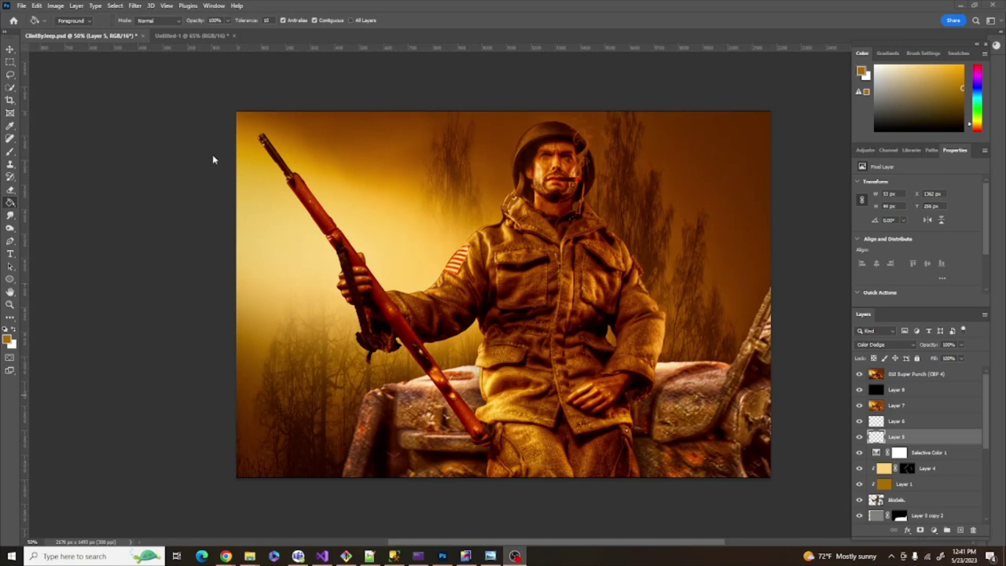
# - Switch to the Untitled-1 document and check the hex code of its foreground colour
pyautogui.click(173, 37)
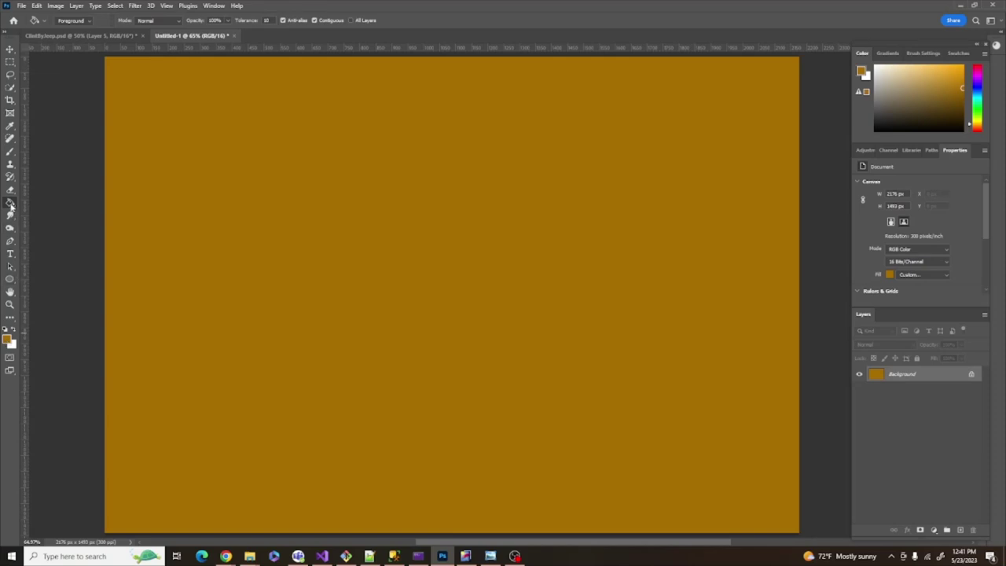
pyautogui.click(7, 338)
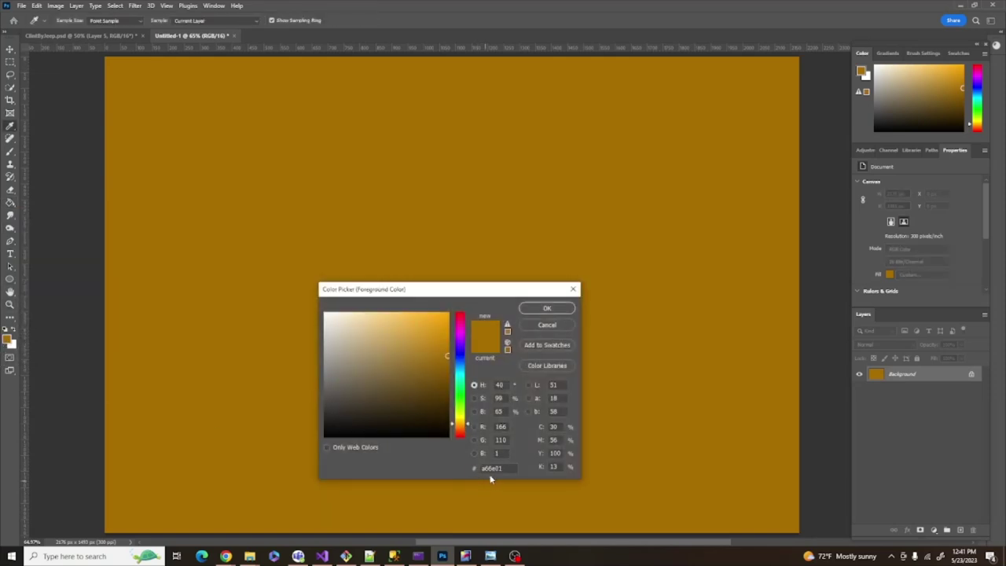
pyautogui.click(565, 309)
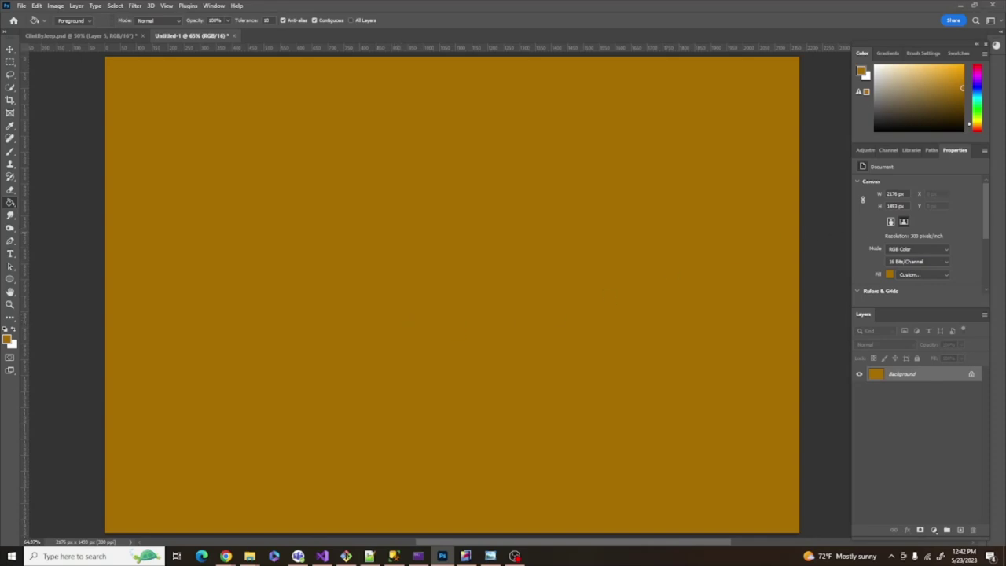
# - Place the foggy Canadian rain forest image, stretched to fill the whole canvas, and set its blend mode to Multiply
pyautogui.moveTo(1005, 237); pyautogui.dragTo(503, 260)
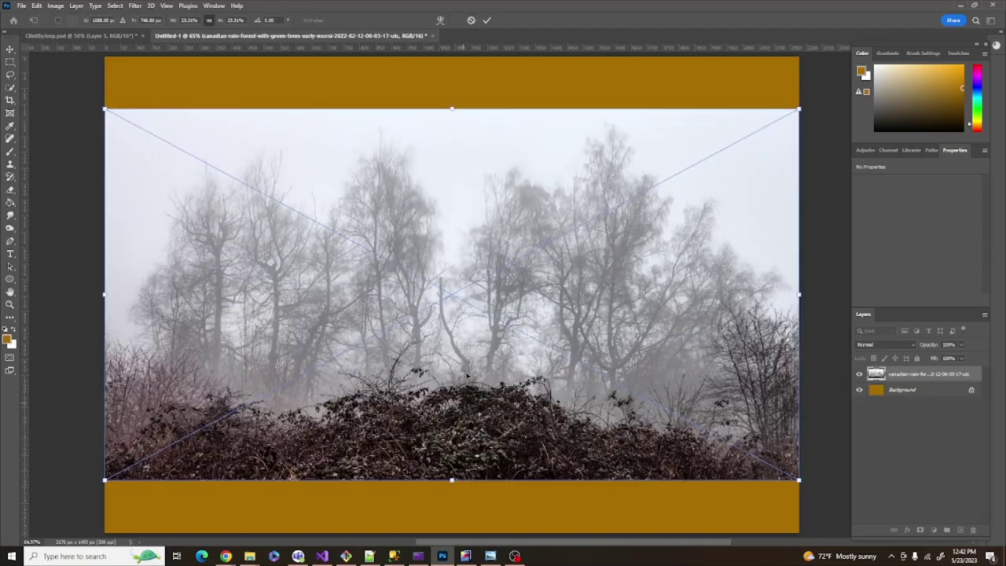
pyautogui.moveTo(467, 376); pyautogui.dragTo(463, 410)
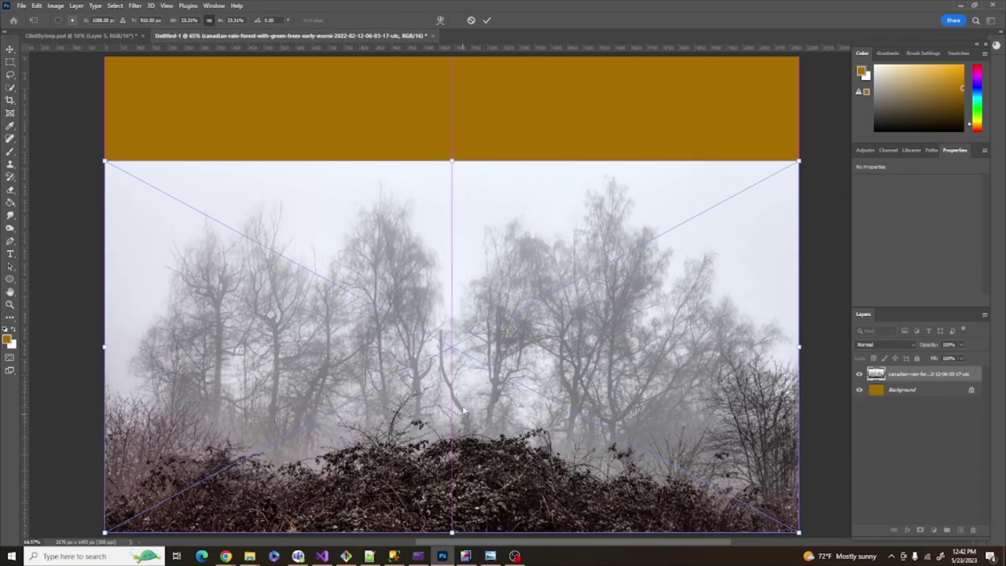
pyautogui.rightClick(469, 213)
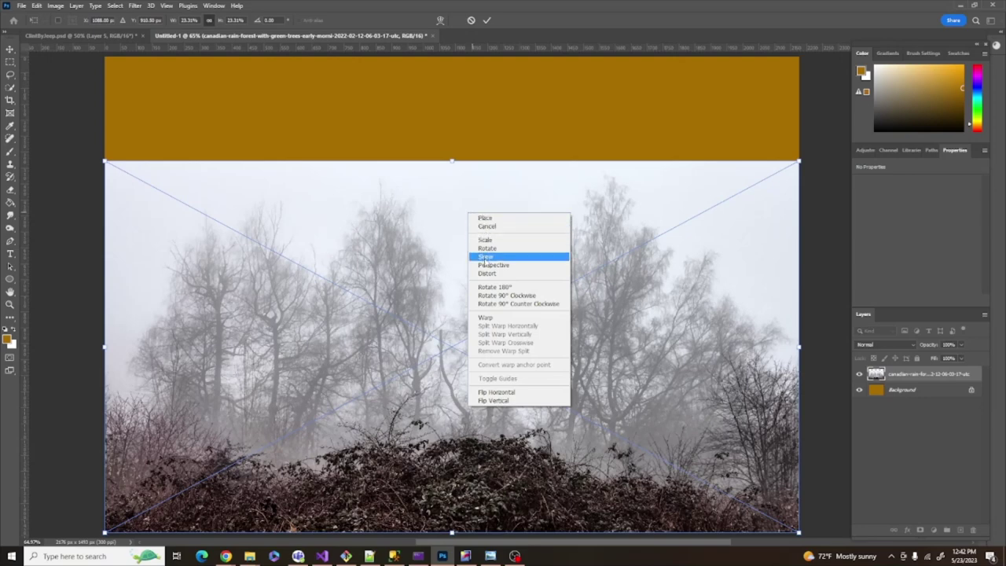
pyautogui.click(487, 273)
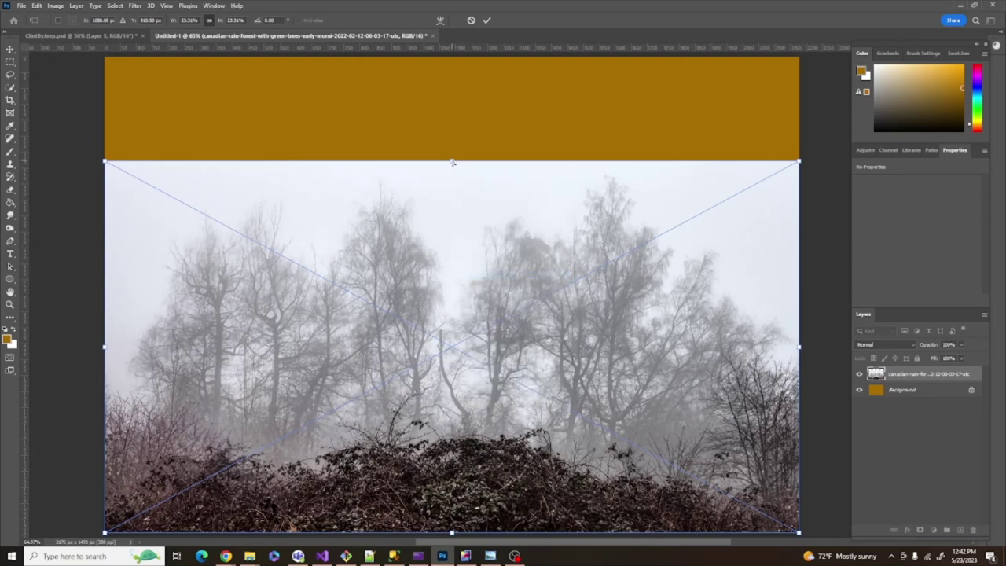
pyautogui.moveTo(454, 163); pyautogui.dragTo(453, 56)
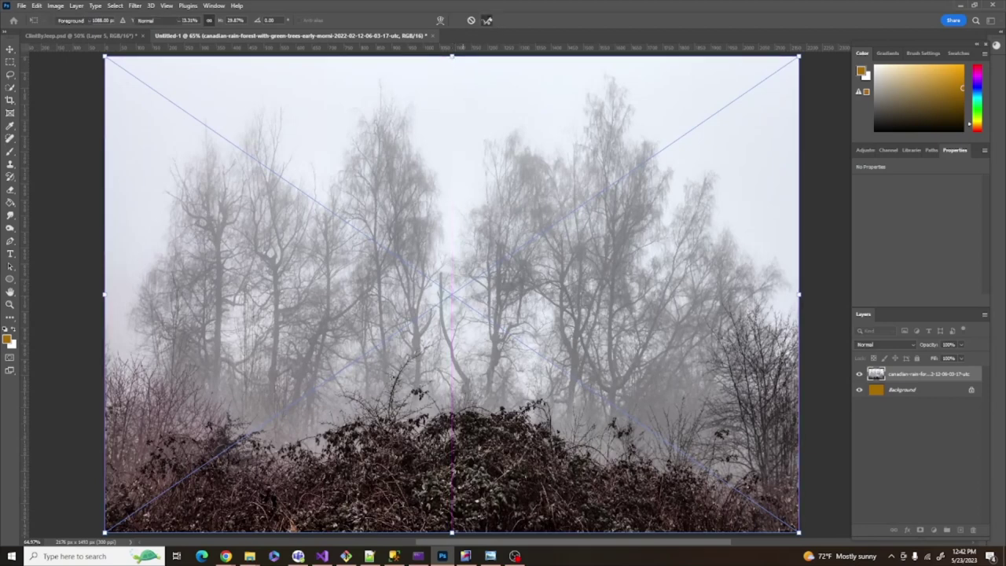
pyautogui.click(487, 21)
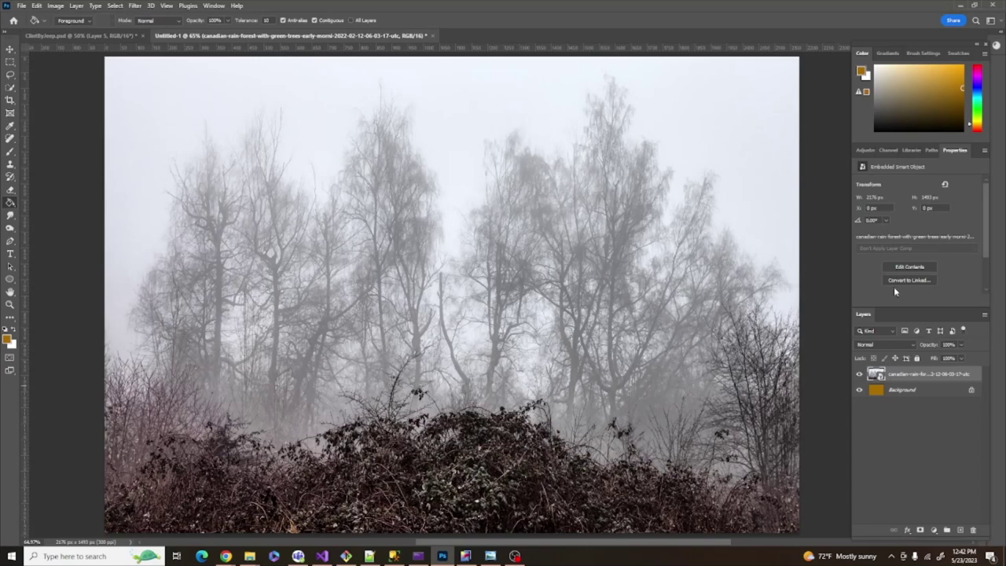
pyautogui.click(896, 347)
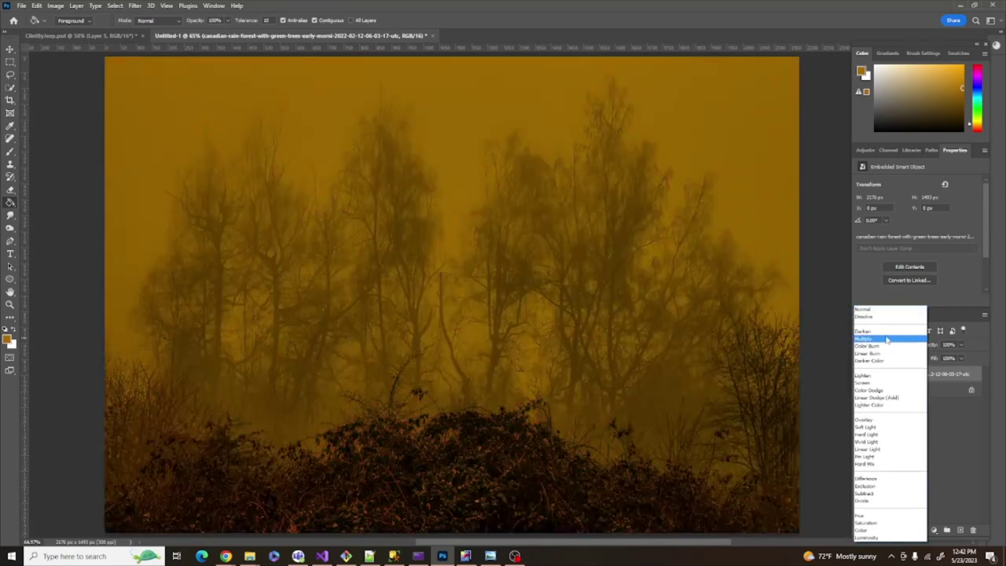
pyautogui.click(887, 340)
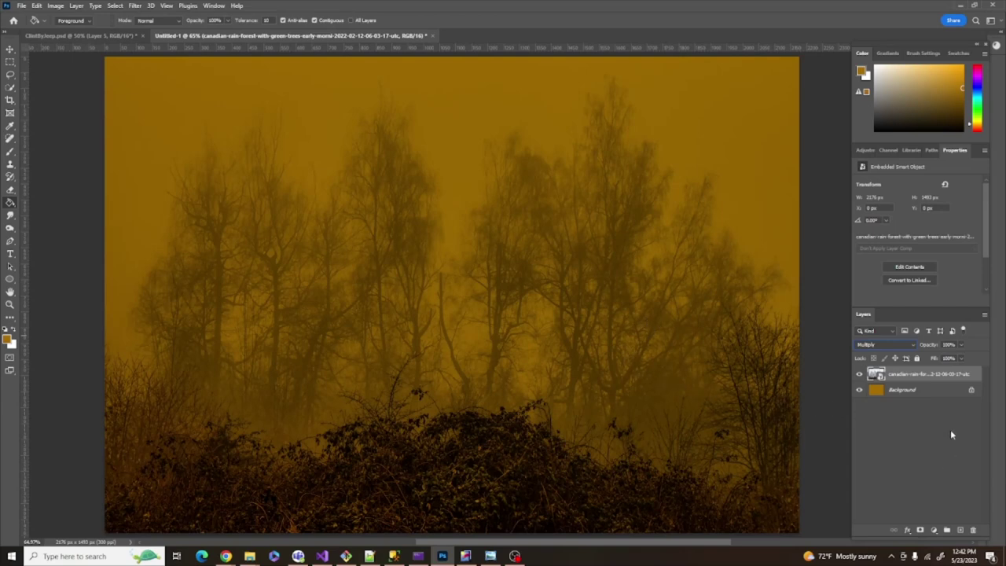
# - Add a new layer above the forest image and name it Glow
pyautogui.click(961, 533)
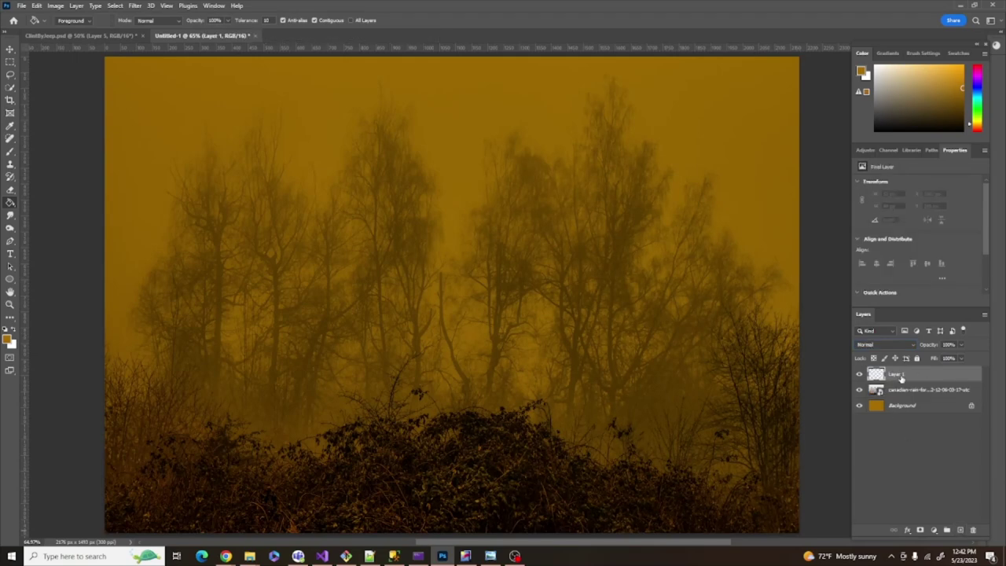
pyautogui.doubleClick(898, 374)
pyautogui.write('Glow')
pyautogui.press('Return')
# - Set the foreground colour to the bright orange ffa800
pyautogui.click(369, 556)
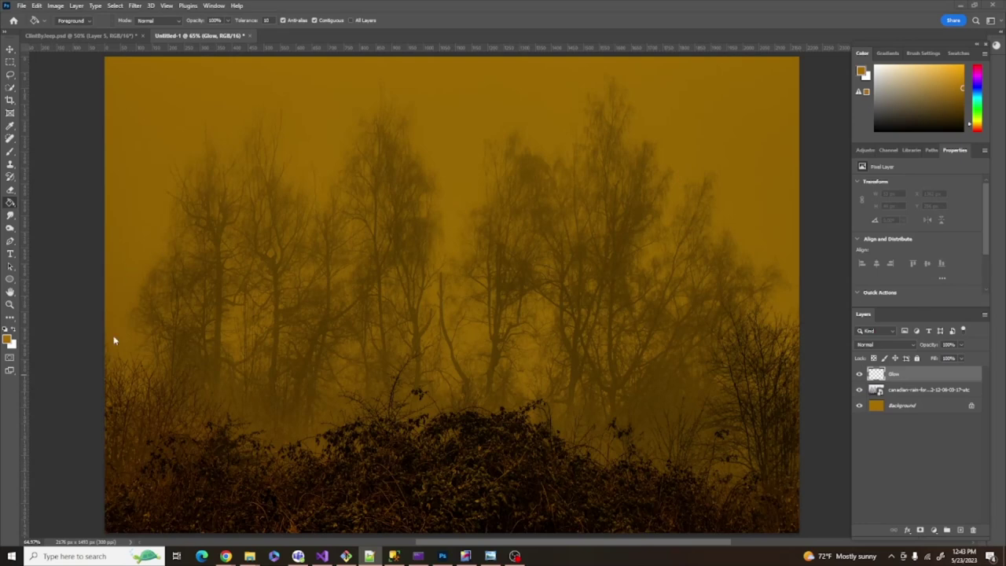
pyautogui.click(10, 340)
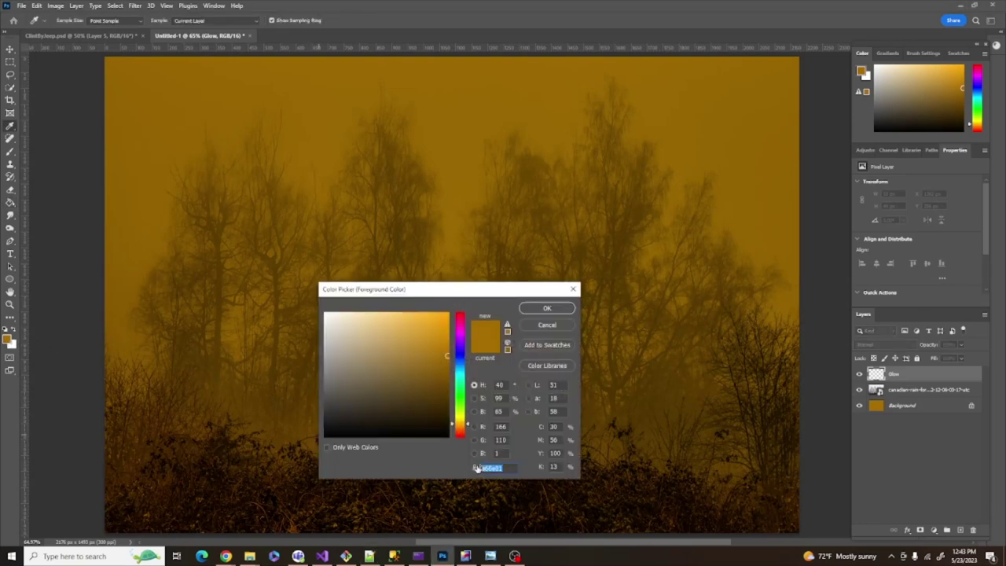
pyautogui.write('ffa800')
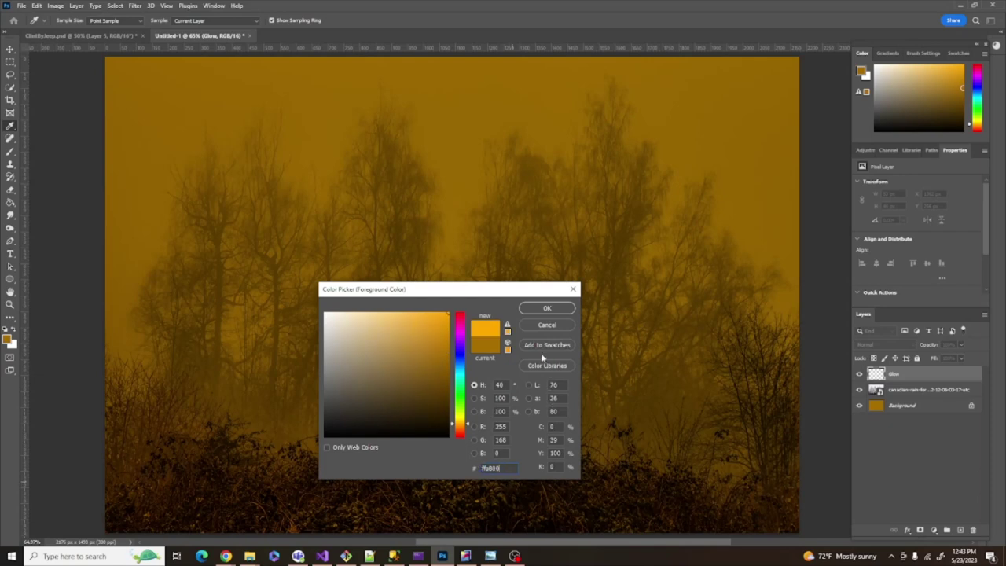
pyautogui.click(548, 308)
pyautogui.press('g')
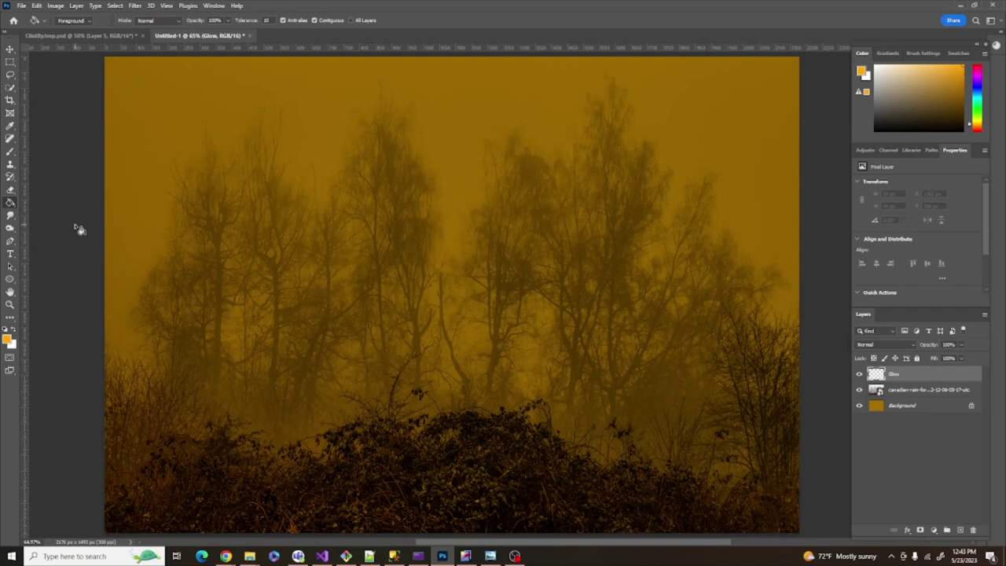
# - Paint a soft orange glow with a large brush near the canvas's upper-left corner on the Glow layer
pyautogui.press('b')
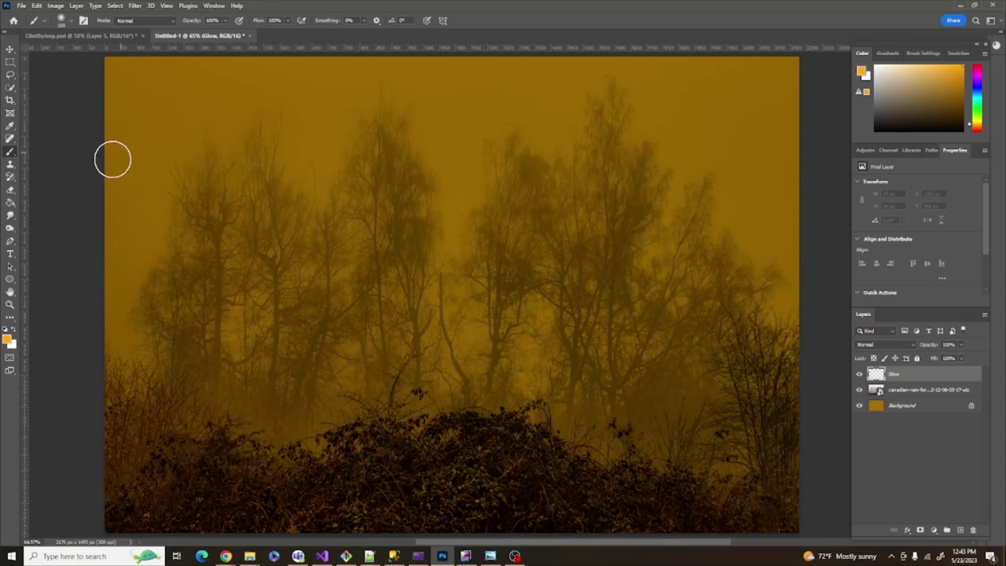
pyautogui.press(']')
pyautogui.press(']')
pyautogui.press(']')
pyautogui.press(']')
pyautogui.press(']')
pyautogui.press(']')
pyautogui.press(']')
pyautogui.press(']')
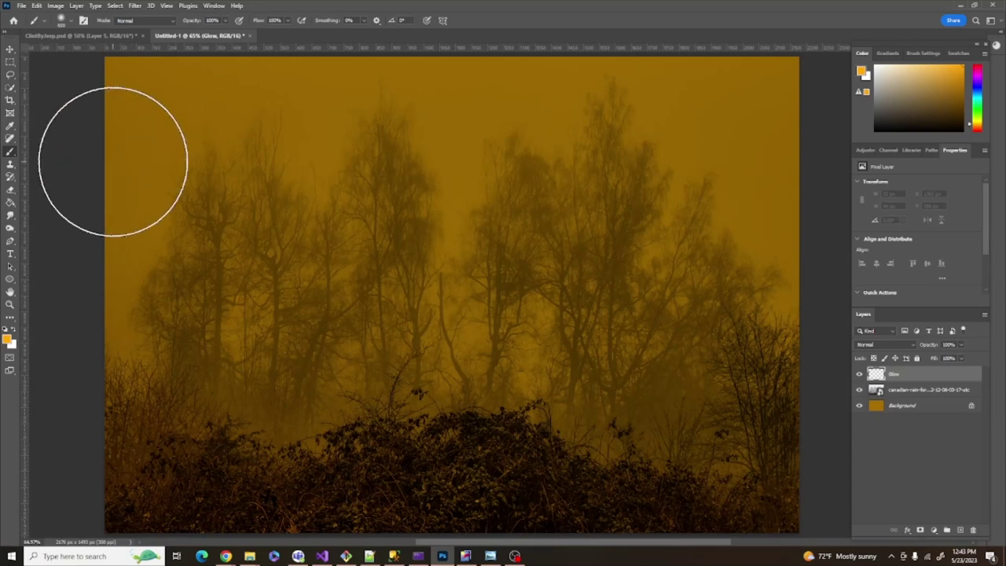
pyautogui.press('[')
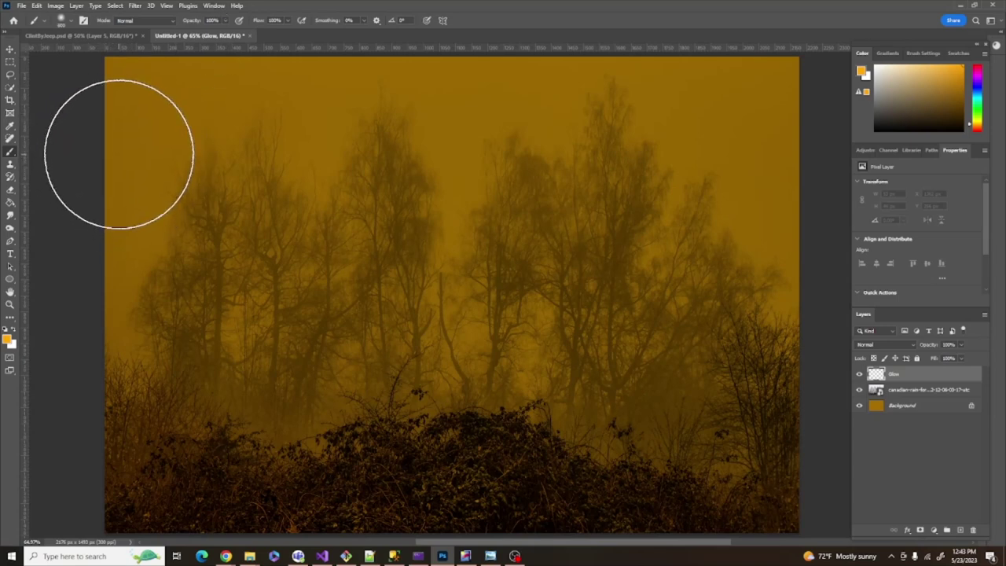
pyautogui.click(131, 158)
pyautogui.click(132, 157)
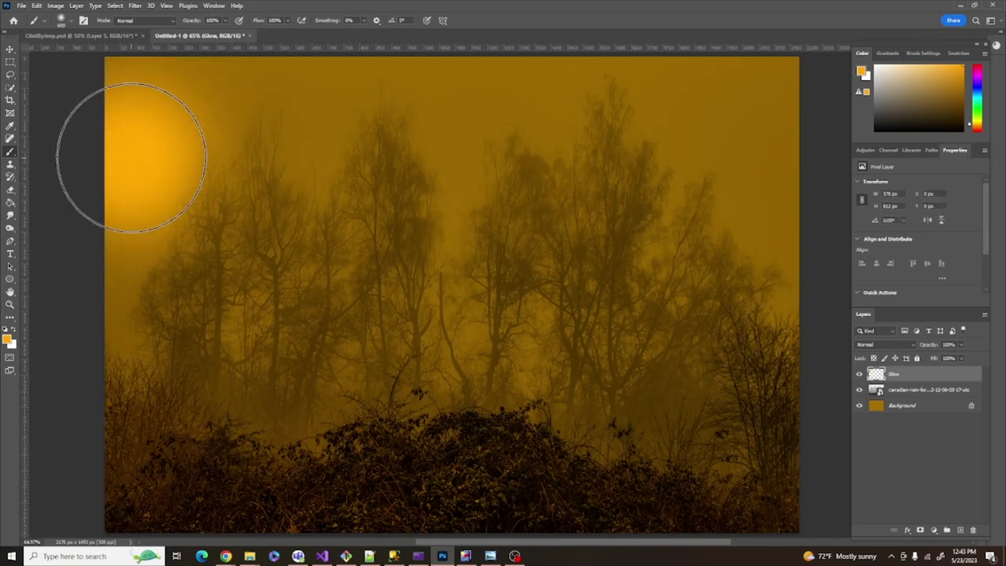
# - Distort the painted glow into a wide diagonal light beam running from the canvas's upper left to its lower right
pyautogui.hotkey('ctrl', 't')
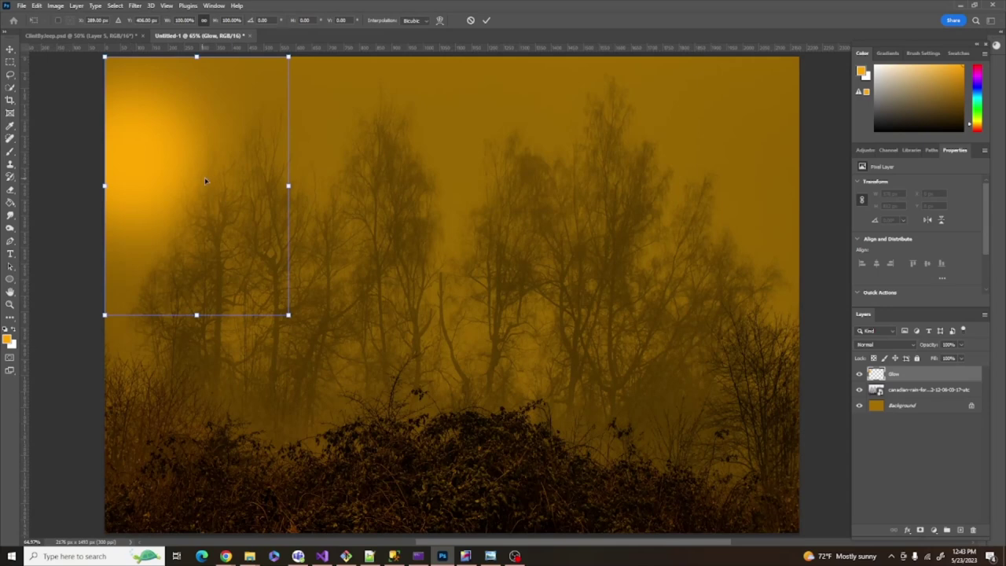
pyautogui.rightClick(230, 172)
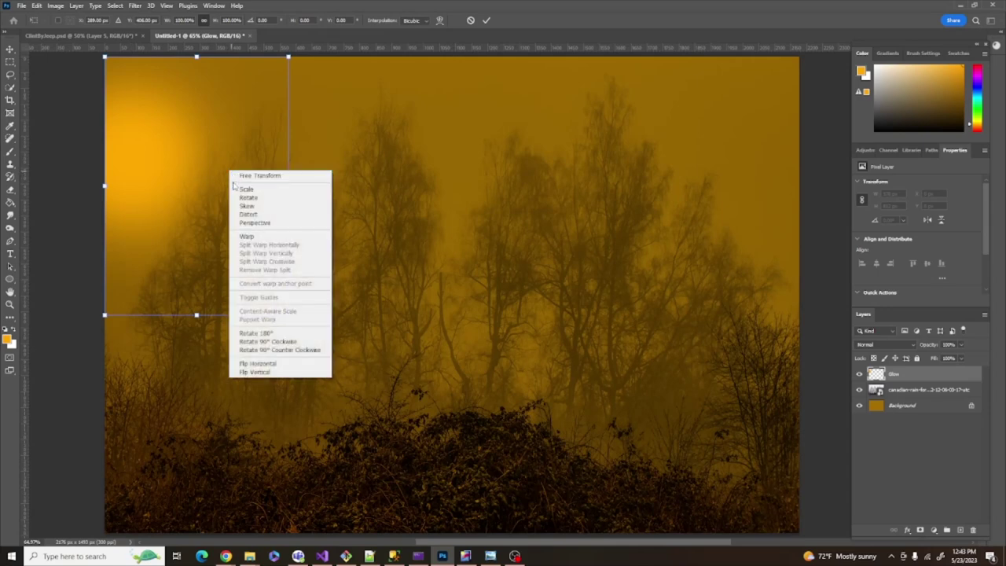
pyautogui.click(247, 214)
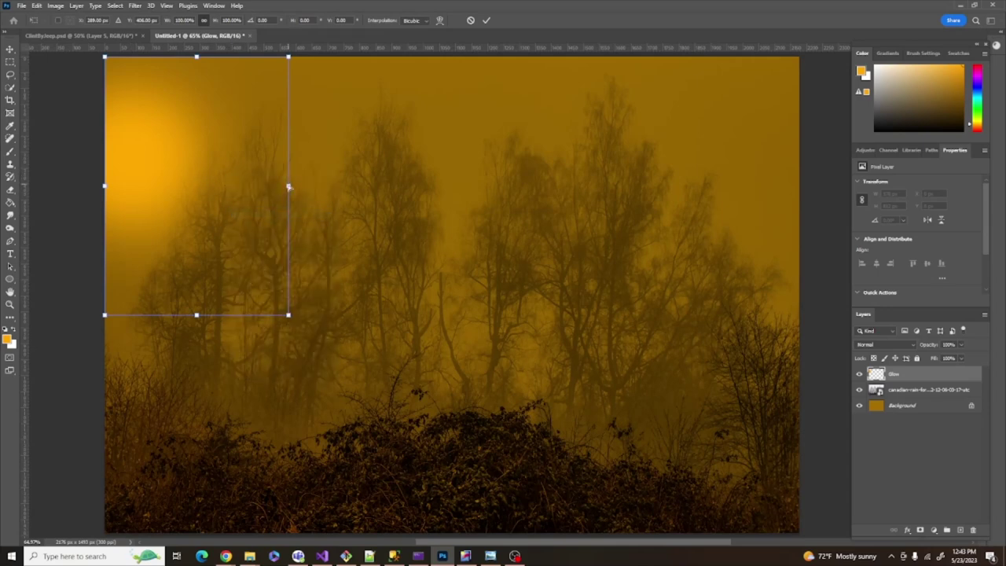
pyautogui.moveTo(289, 187); pyautogui.dragTo(743, 444)
pyautogui.moveTo(777, 455); pyautogui.dragTo(787, 487)
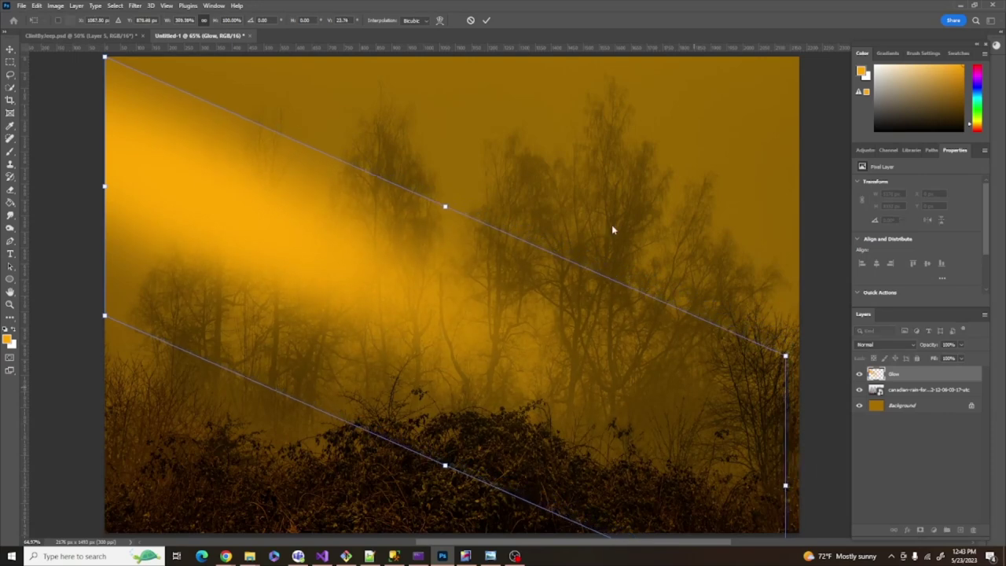
pyautogui.click(487, 21)
# - Add a layer mask to Glow and paint black along the beam's hard upper edge to soften it
pyautogui.press('b')
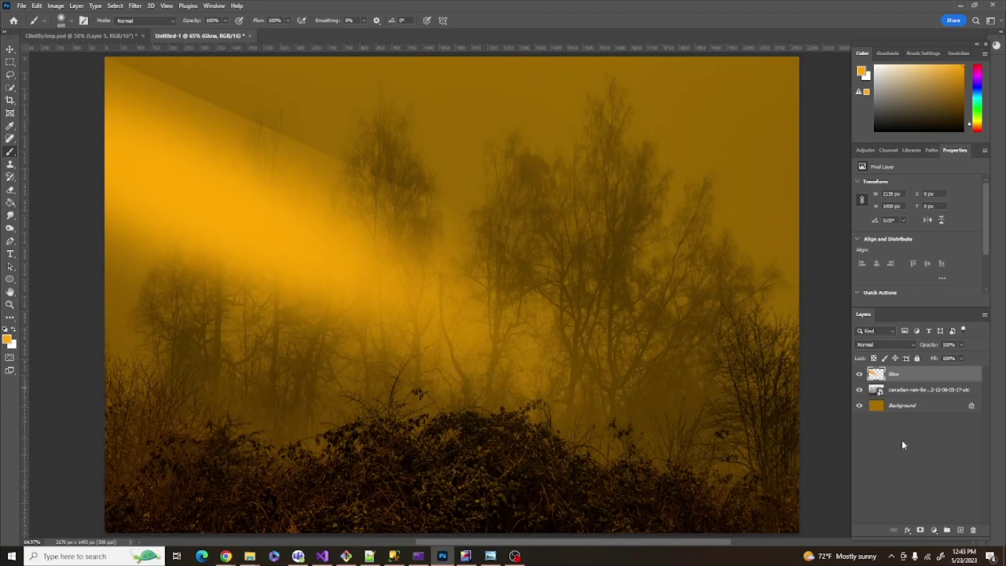
pyautogui.click(921, 531)
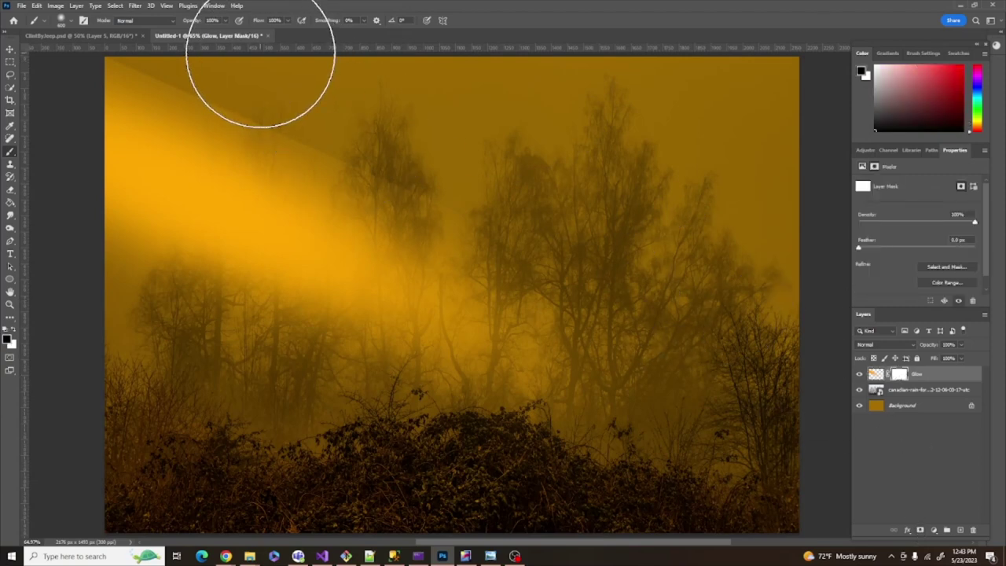
pyautogui.press('[')
pyautogui.press('[')
pyautogui.press('[')
pyautogui.press('[')
pyautogui.press('[')
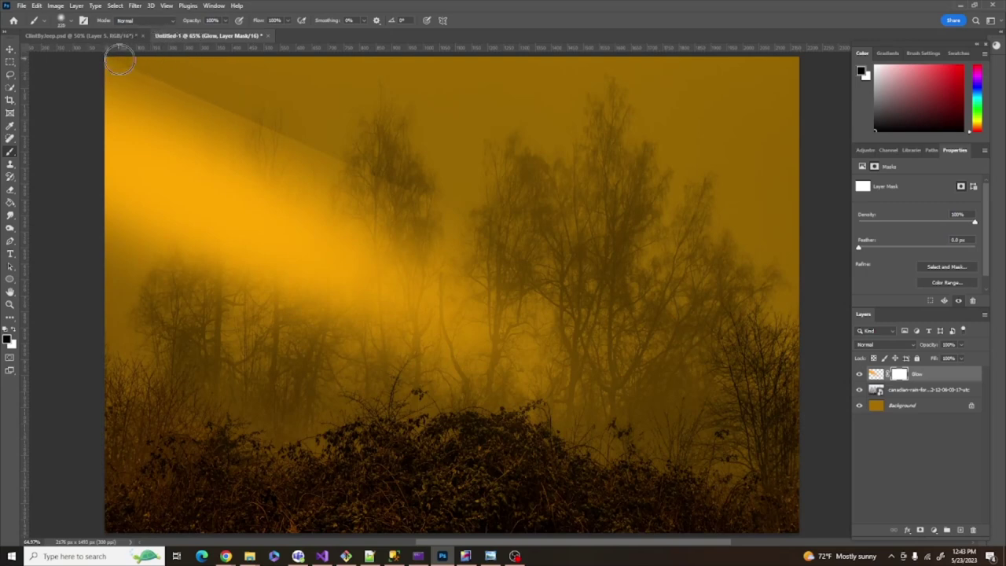
pyautogui.press(']')
pyautogui.press(']')
pyautogui.press(']')
pyautogui.moveTo(151, 69); pyautogui.dragTo(441, 203)
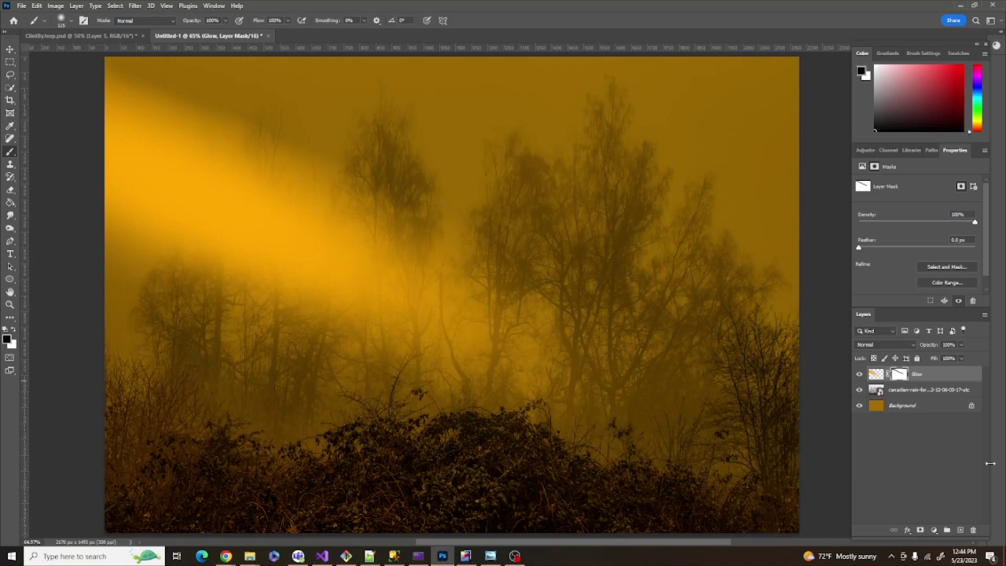
# - Add another layer above Glow and name it Glow2
pyautogui.click(961, 531)
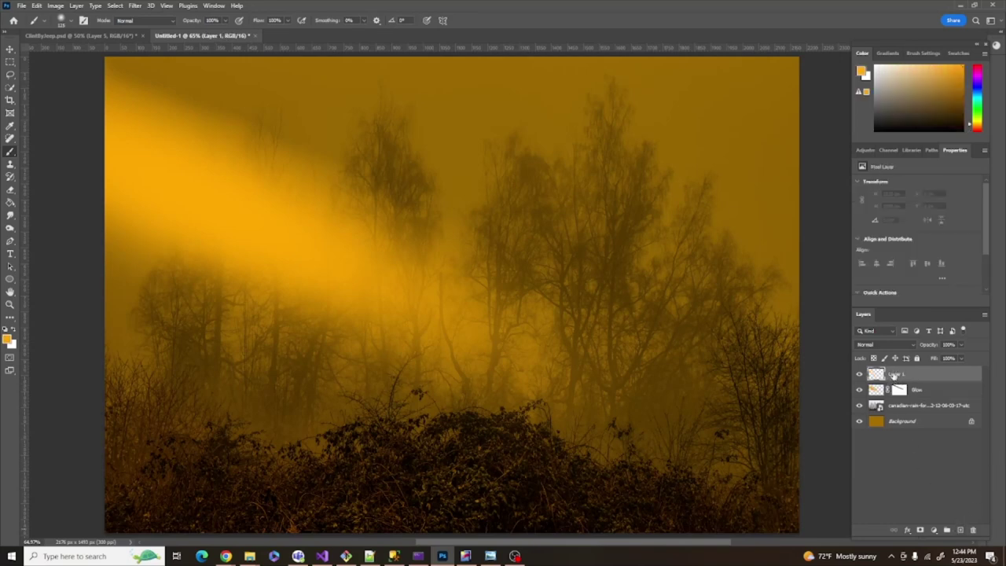
pyautogui.doubleClick(896, 374)
pyautogui.write('Glow2')
pyautogui.press('Return')
# - Set the foreground colour to the pale yellow ffd88c
pyautogui.hotkey('alt', 'Tab')
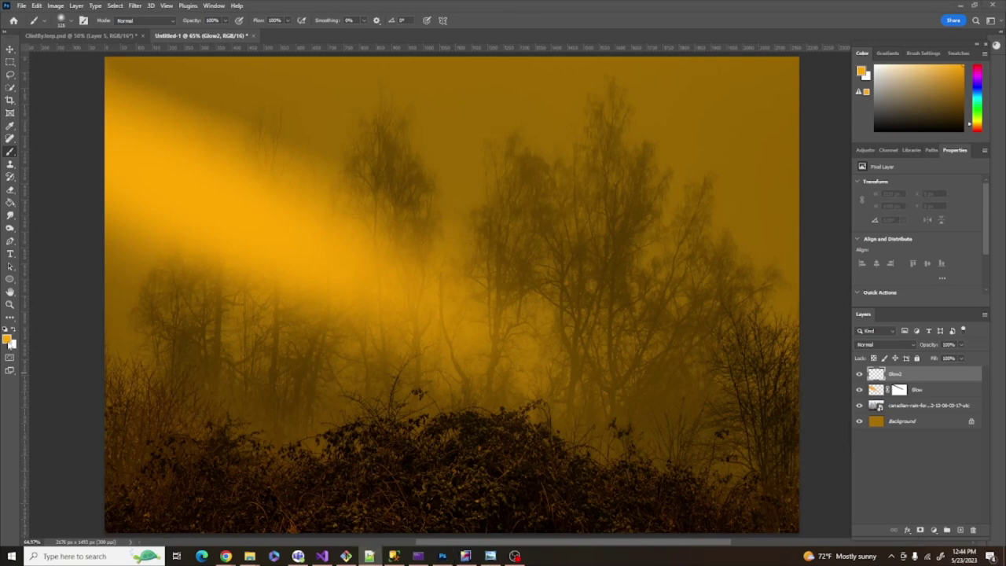
pyautogui.hotkey('alt', 'Tab')
pyautogui.click(7, 338)
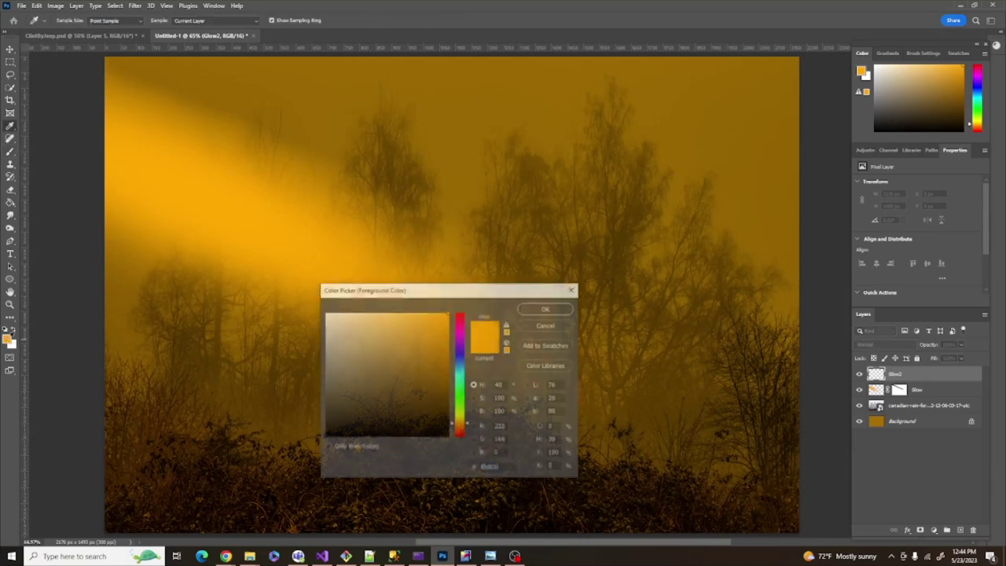
pyautogui.moveTo(508, 468); pyautogui.dragTo(472, 468)
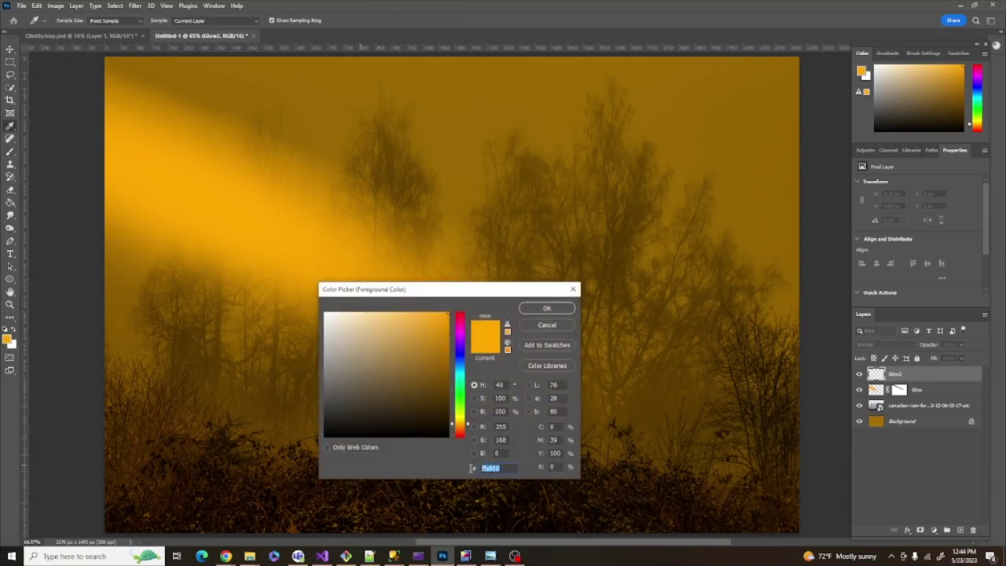
pyautogui.write('ffd88c')
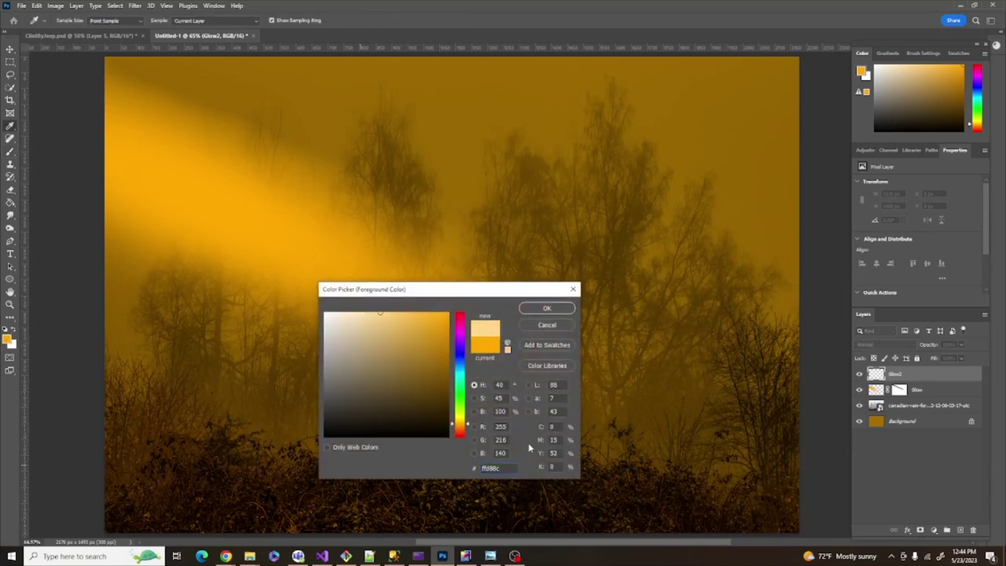
pyautogui.click(554, 311)
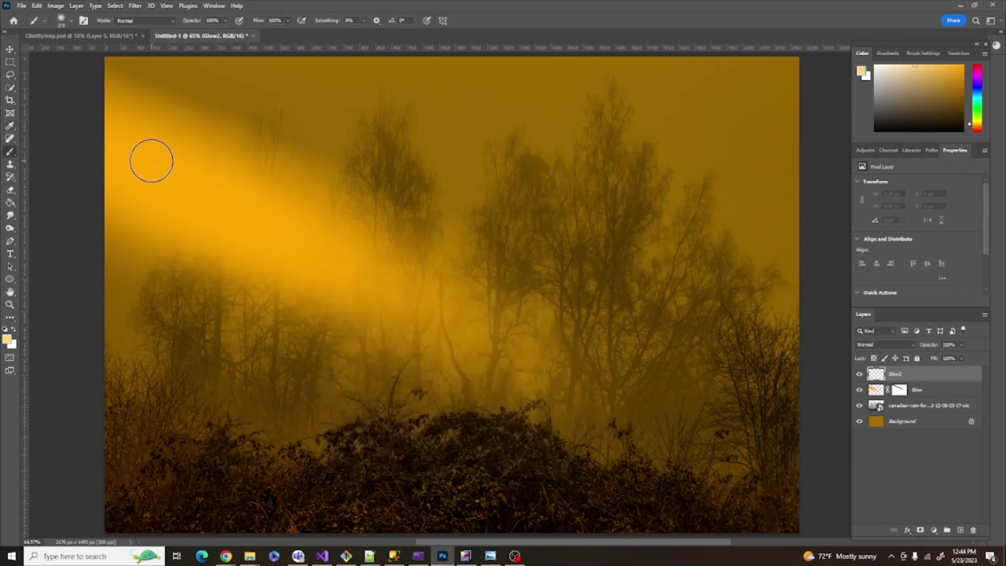
# - Enlarge the soft brush and paint a pale-yellow glow spot on Glow2 near the canvas's upper-left edge
pyautogui.press(']')
pyautogui.press(']')
pyautogui.press(']')
pyautogui.press(']')
pyautogui.press(']')
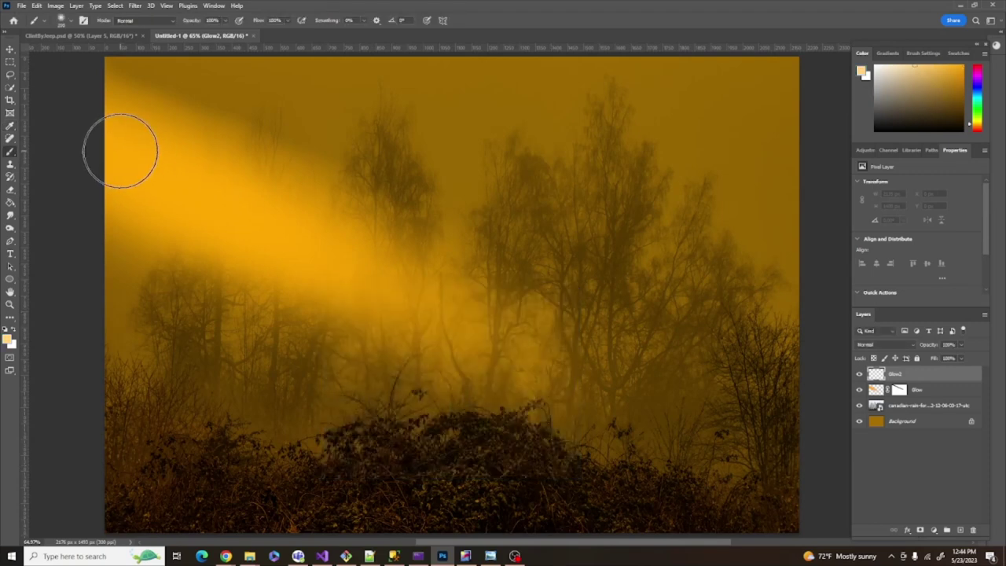
pyautogui.press(']')
pyautogui.click(118, 150)
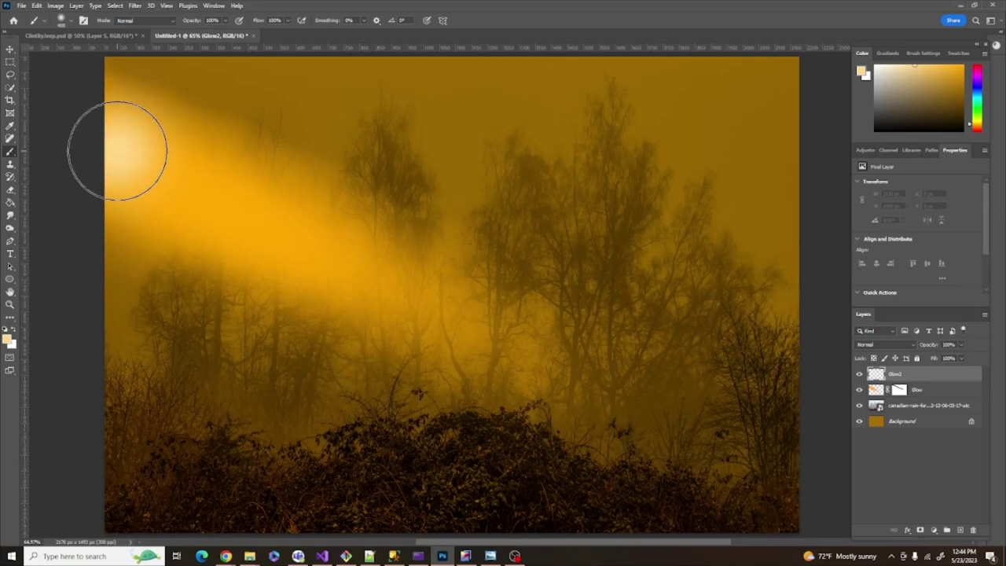
pyautogui.click(117, 150)
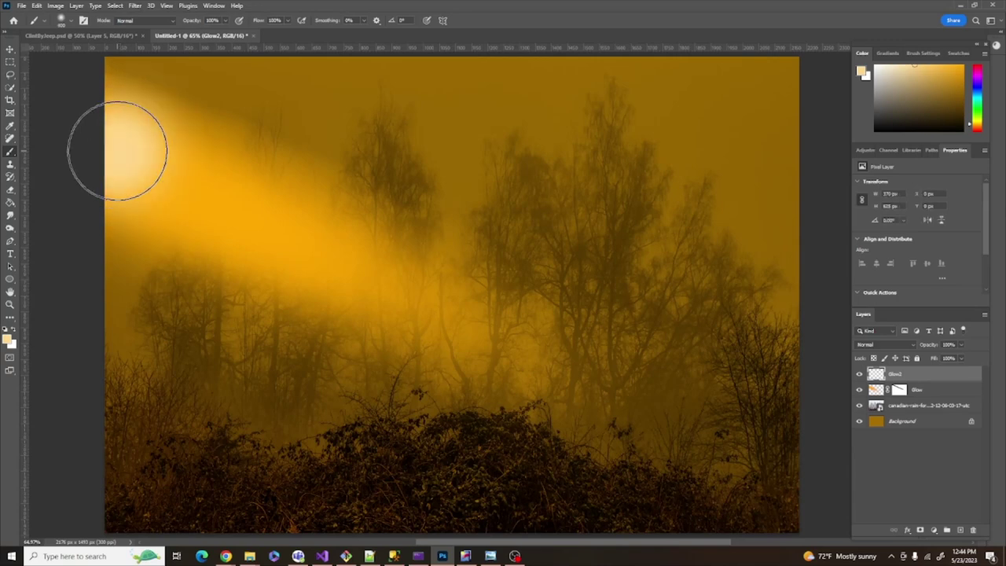
# - Scale the Glow2 spot to about 121% and distort it into a diagonal beam reaching past the canvas's lower right
pyautogui.hotkey('ctrl', 't')
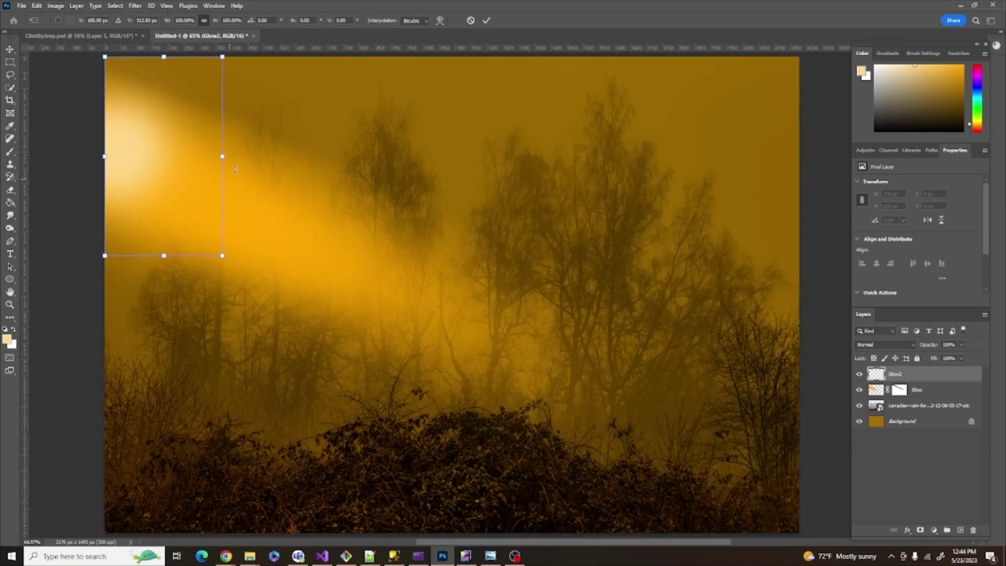
pyautogui.moveTo(223, 158); pyautogui.dragTo(247, 182)
pyautogui.rightClick(219, 183)
pyautogui.click(236, 221)
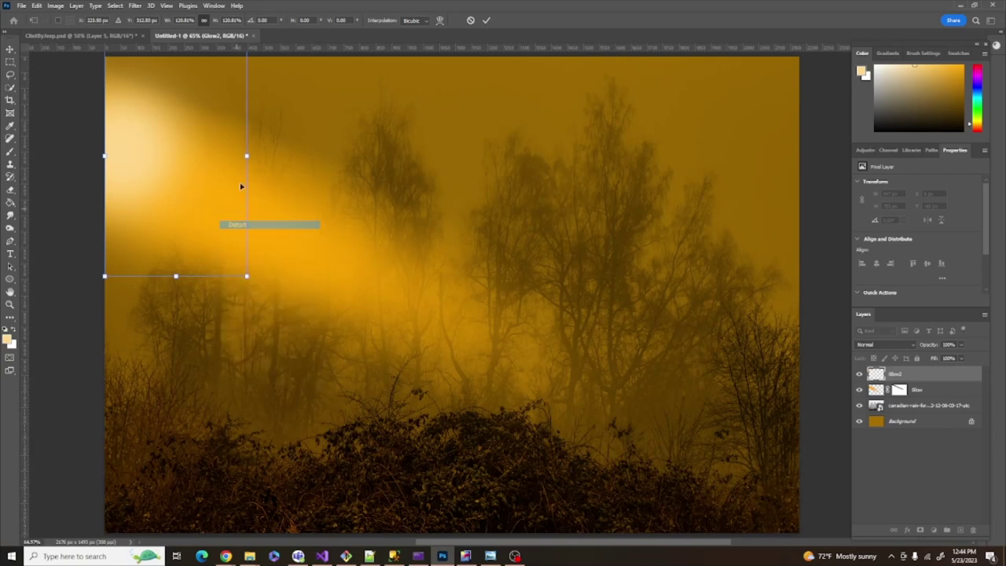
pyautogui.moveTo(247, 156); pyautogui.dragTo(823, 466)
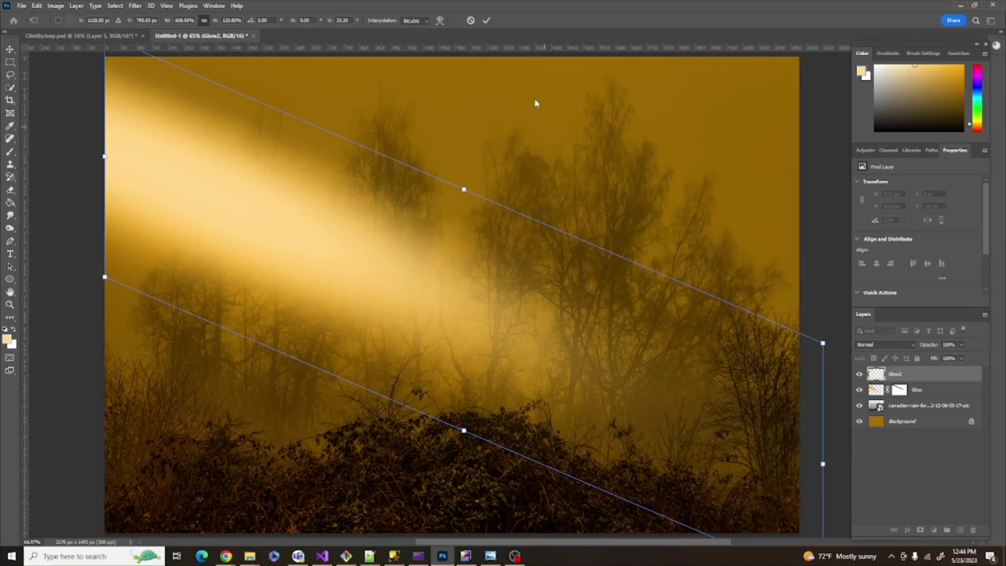
pyautogui.click(485, 20)
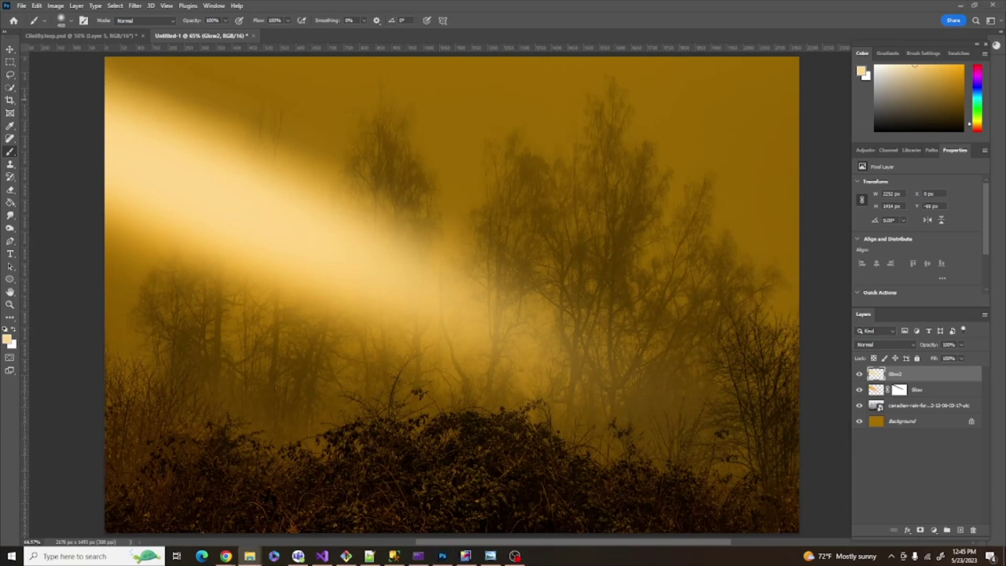
# - Place the ClintsJeep image and shift it so the jeep fills the canvas's lower right
pyautogui.moveTo(753, 438); pyautogui.dragTo(781, 448)
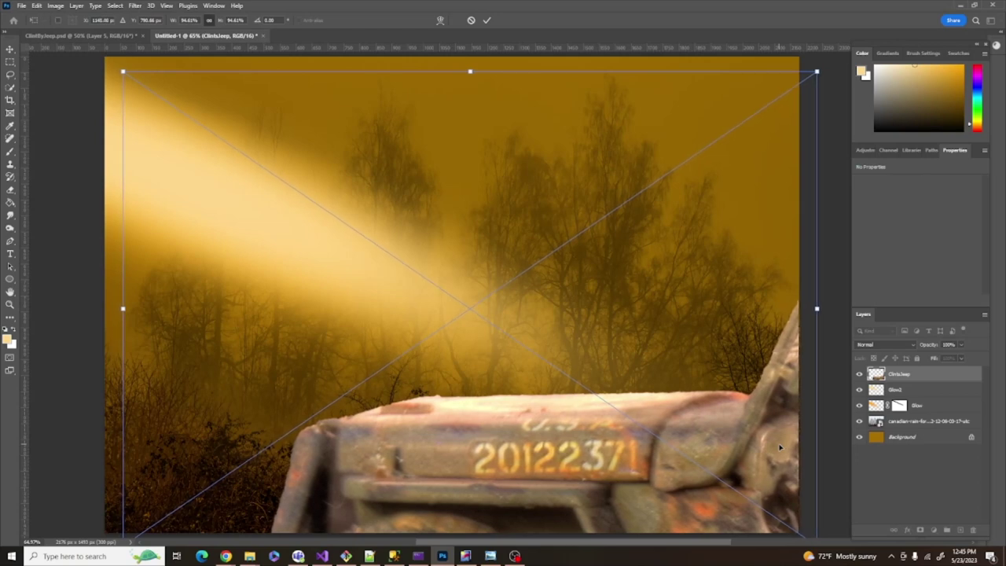
pyautogui.click(485, 20)
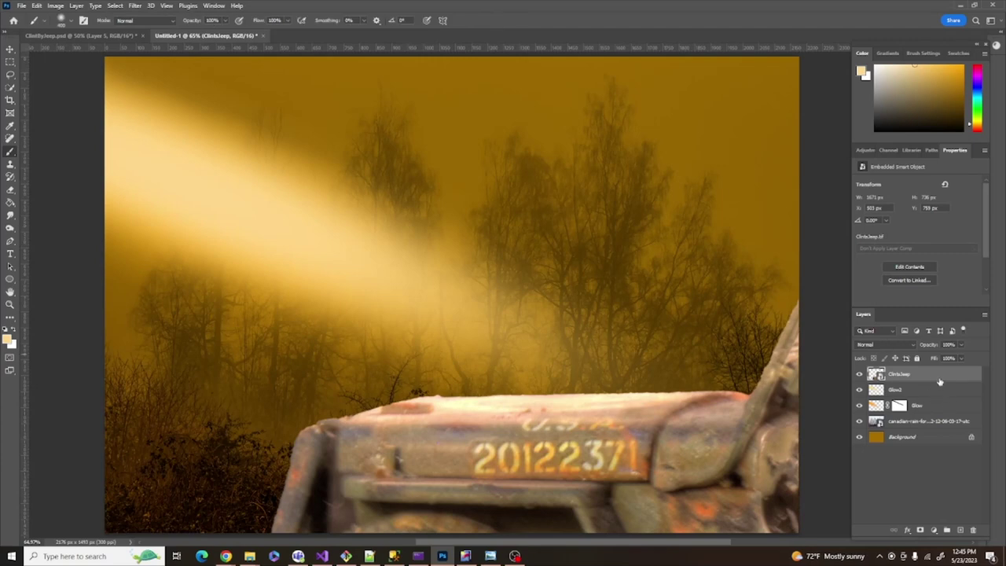
# - Duplicate the ClintsJeep layer and apply a High Pass filter with a radius of about 9 pixels to the copy
pyautogui.moveTo(938, 376); pyautogui.dragTo(960, 527)
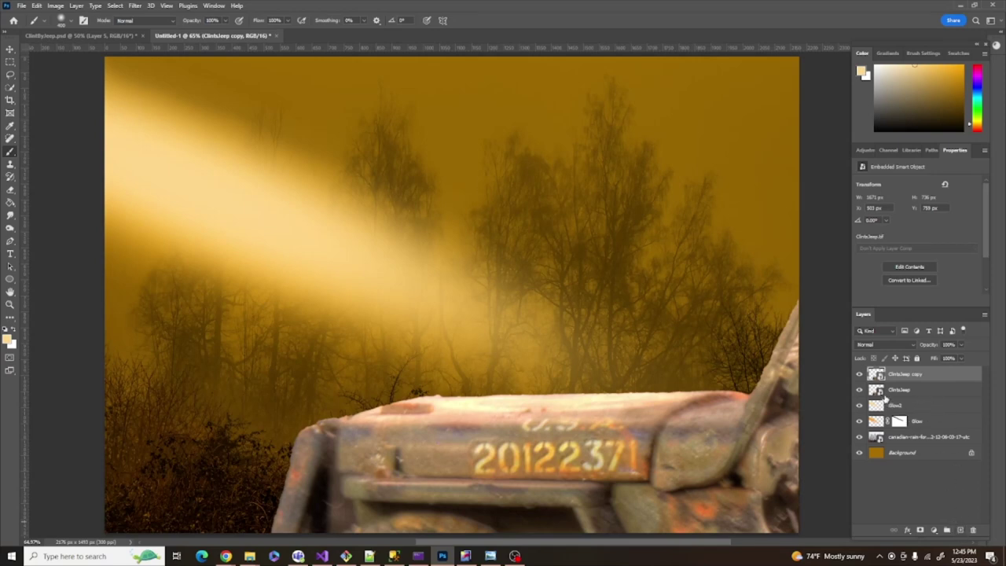
pyautogui.click(135, 5)
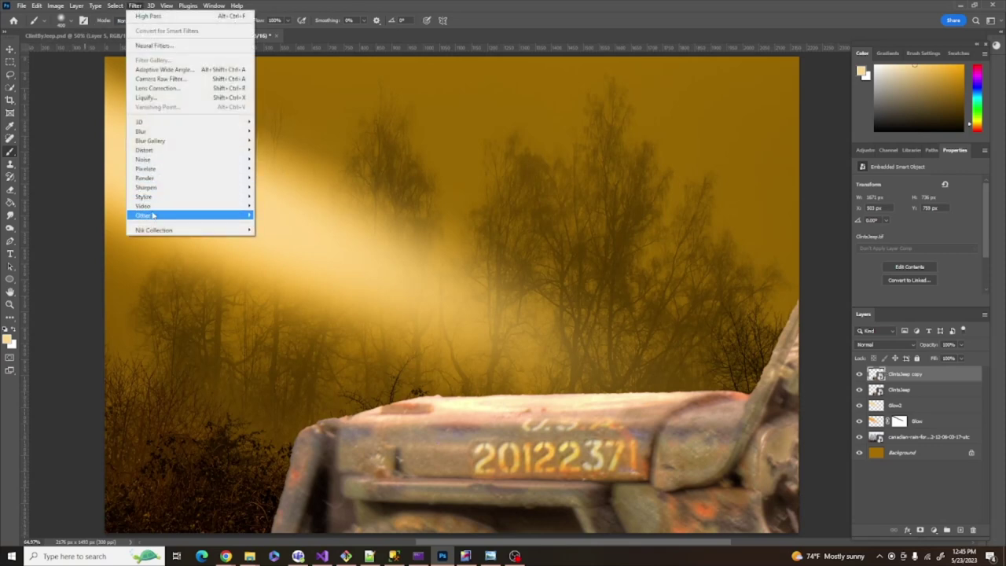
pyautogui.moveTo(161, 207)
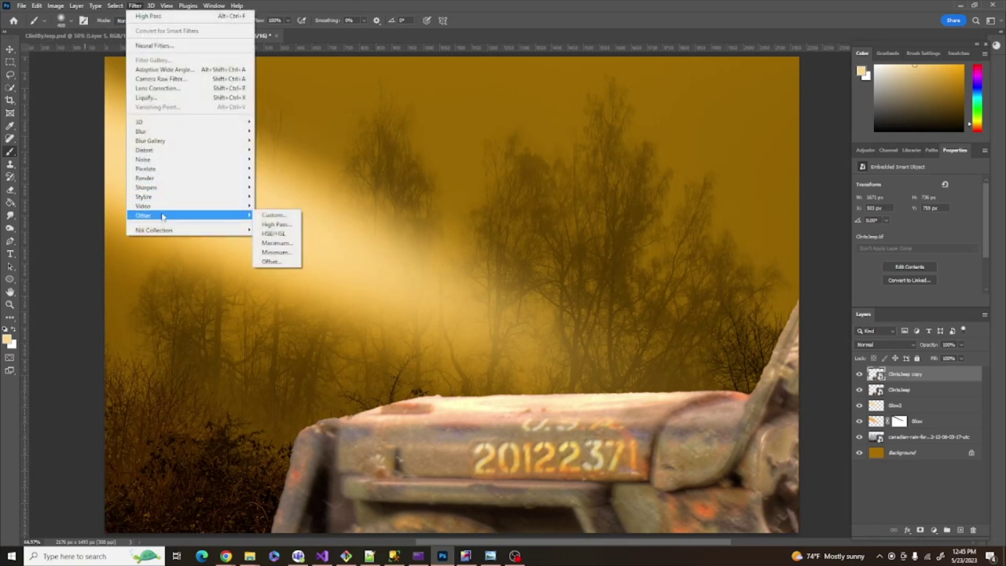
pyautogui.click(276, 224)
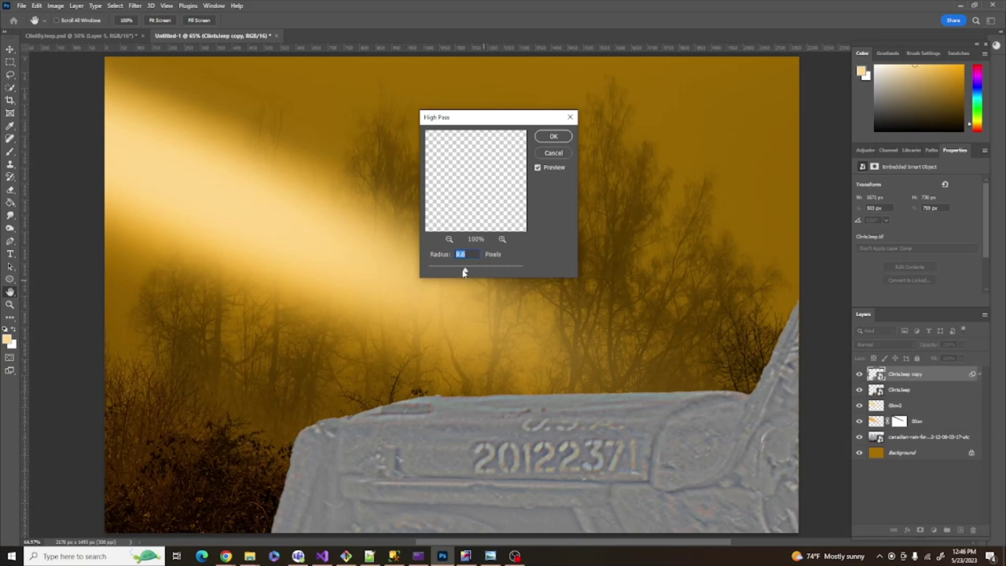
pyautogui.moveTo(464, 272); pyautogui.dragTo(465, 273)
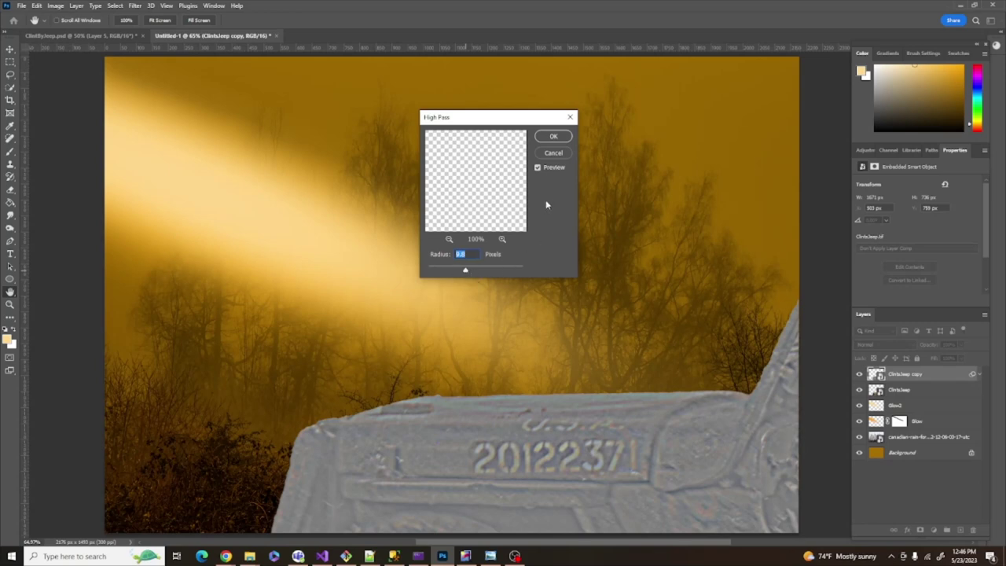
pyautogui.click(554, 138)
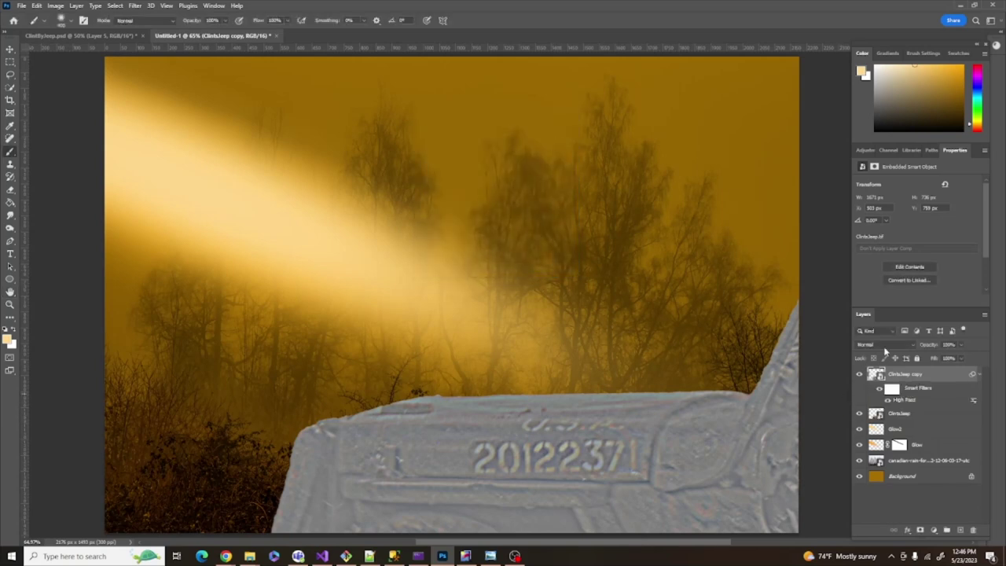
# - Blend the High Pass jeep layer in Overlay mode, then duplicate it to strengthen the sharpening
pyautogui.click(884, 346)
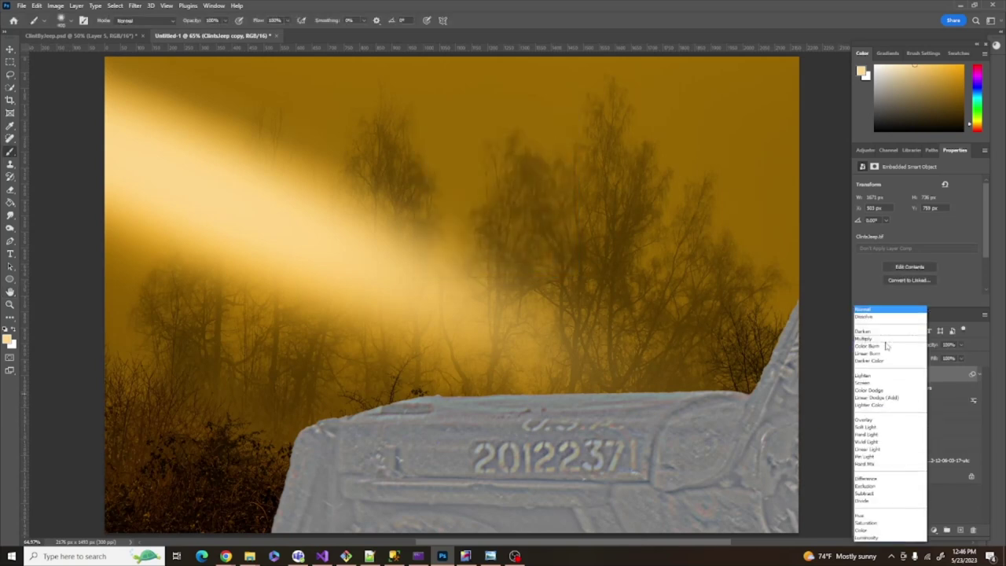
pyautogui.click(865, 420)
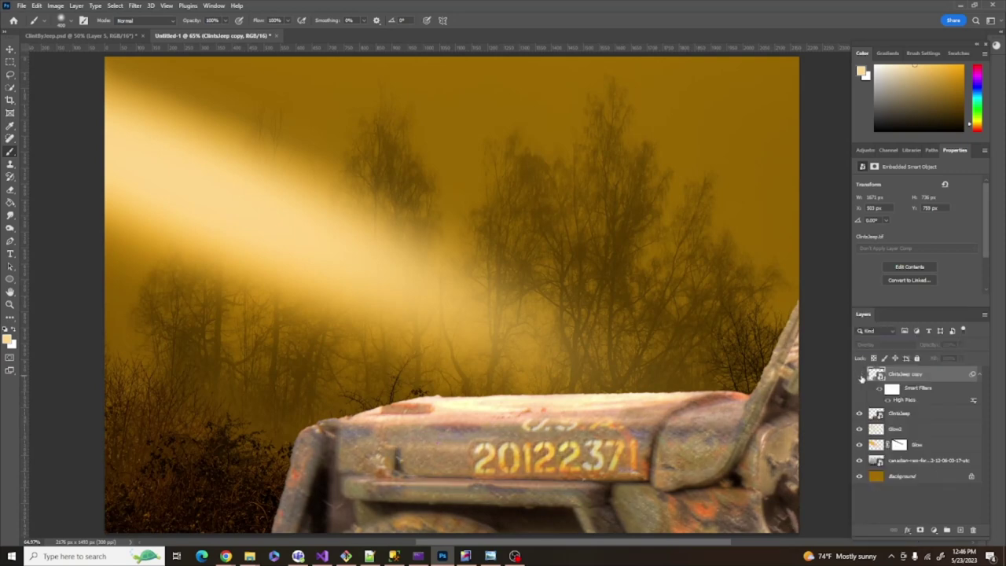
pyautogui.click(860, 376)
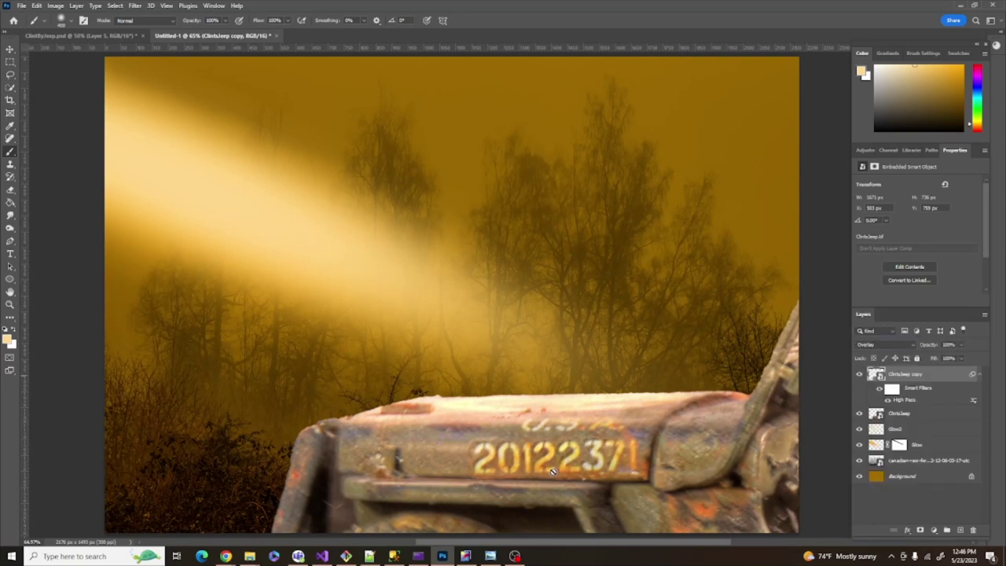
pyautogui.click(860, 375)
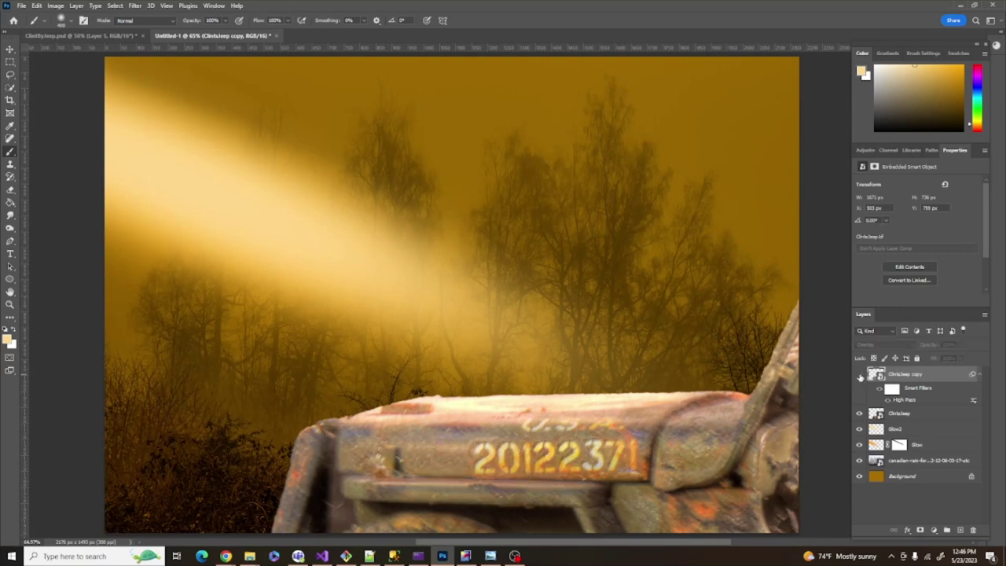
pyautogui.click(860, 375)
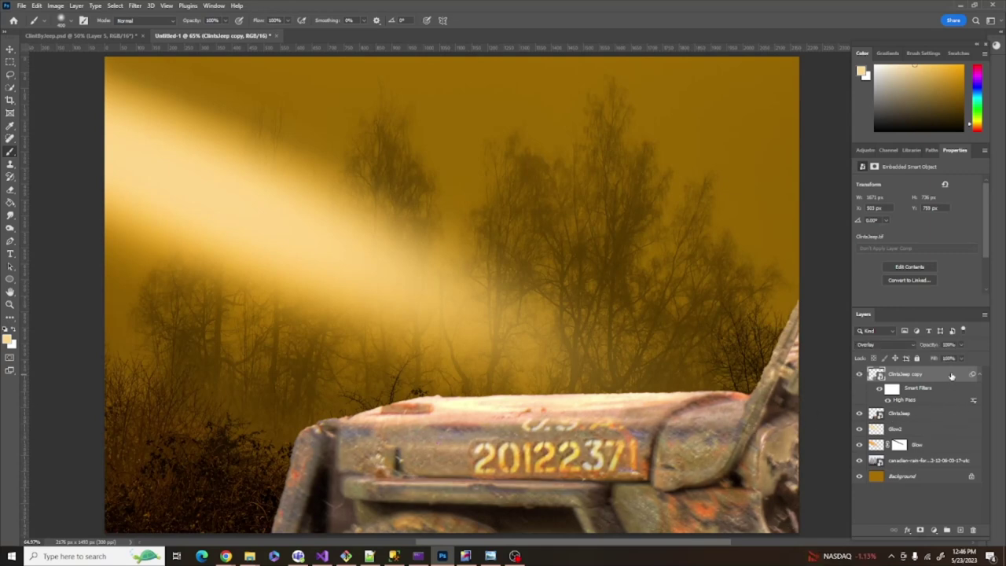
pyautogui.moveTo(951, 376); pyautogui.dragTo(961, 531)
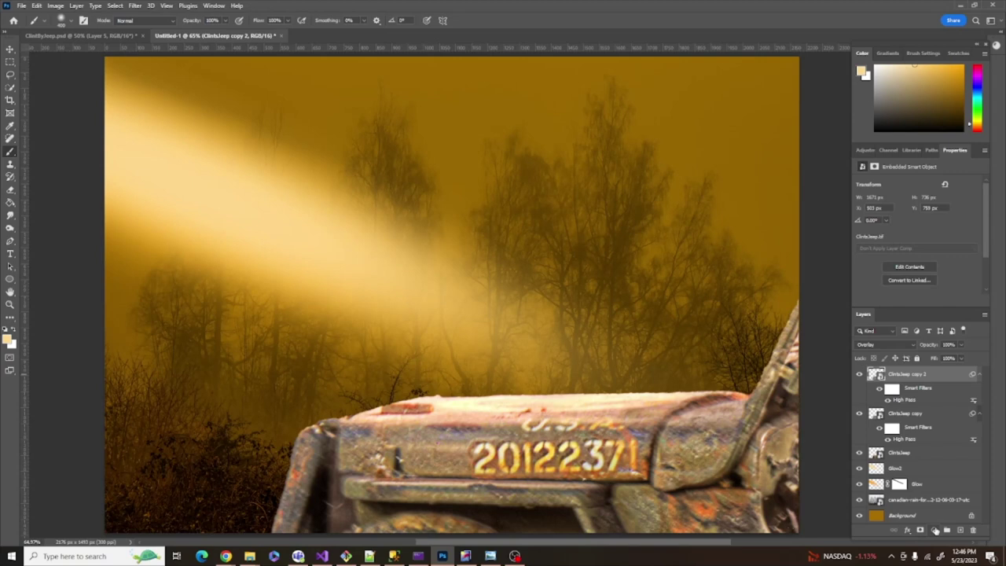
# - Add a Color Balance adjustment above the jeep layers with midtones at red +28, magenta -7 and yellow -27
pyautogui.click(934, 531)
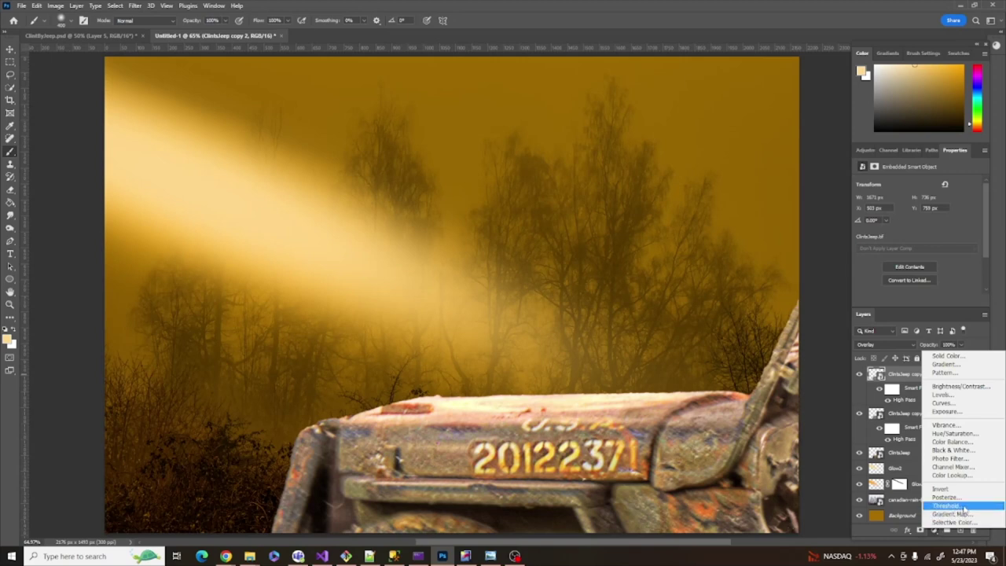
pyautogui.click(944, 442)
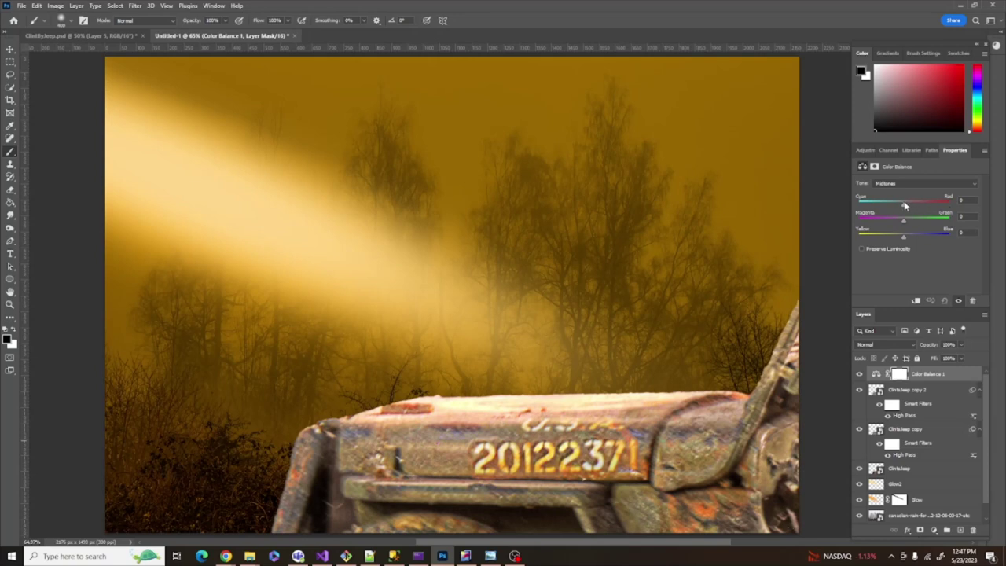
pyautogui.moveTo(904, 201); pyautogui.dragTo(910, 203)
pyautogui.moveTo(902, 222); pyautogui.dragTo(902, 224)
pyautogui.moveTo(904, 240); pyautogui.dragTo(896, 240)
pyautogui.moveTo(889, 238); pyautogui.dragTo(891, 238)
pyautogui.click(854, 259)
pyautogui.click(859, 375)
pyautogui.click(860, 376)
# - Clip the Color Balance adjustment to the top jeep copy and compare the image with and without it
pyautogui.click(917, 301)
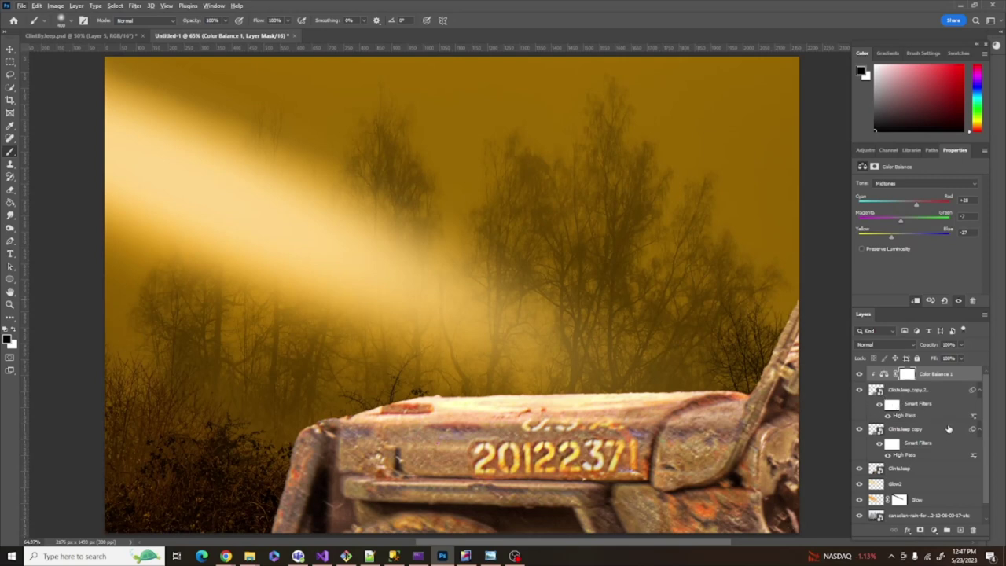
pyautogui.click(860, 375)
pyautogui.click(861, 375)
# - Place the ClintByJeep soldier image above the jeep layers and enlarge it to about 93%
pyautogui.moveTo(1005, 315); pyautogui.dragTo(685, 362)
pyautogui.scroll(1, 683, 359)
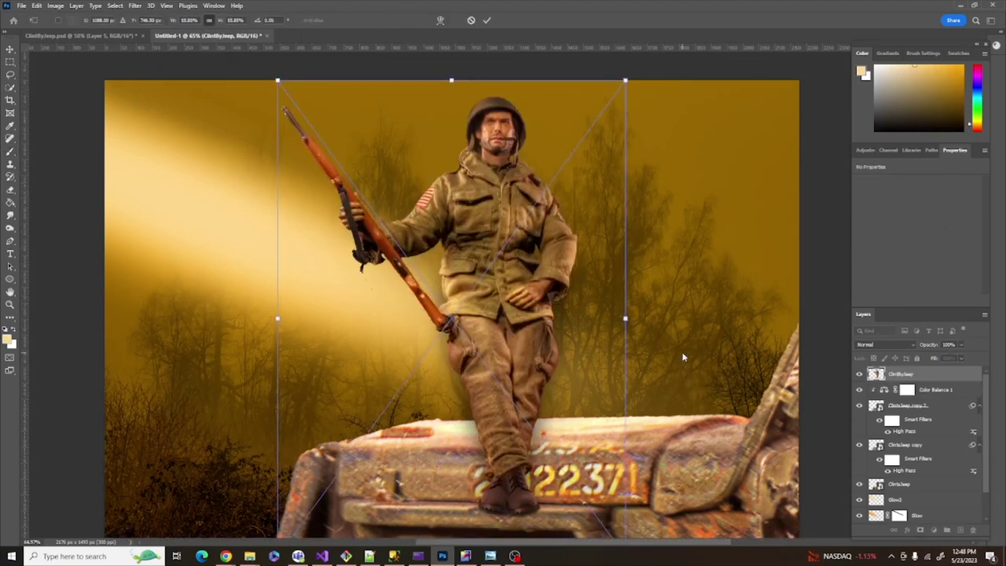
pyautogui.scroll(-5, 684, 356)
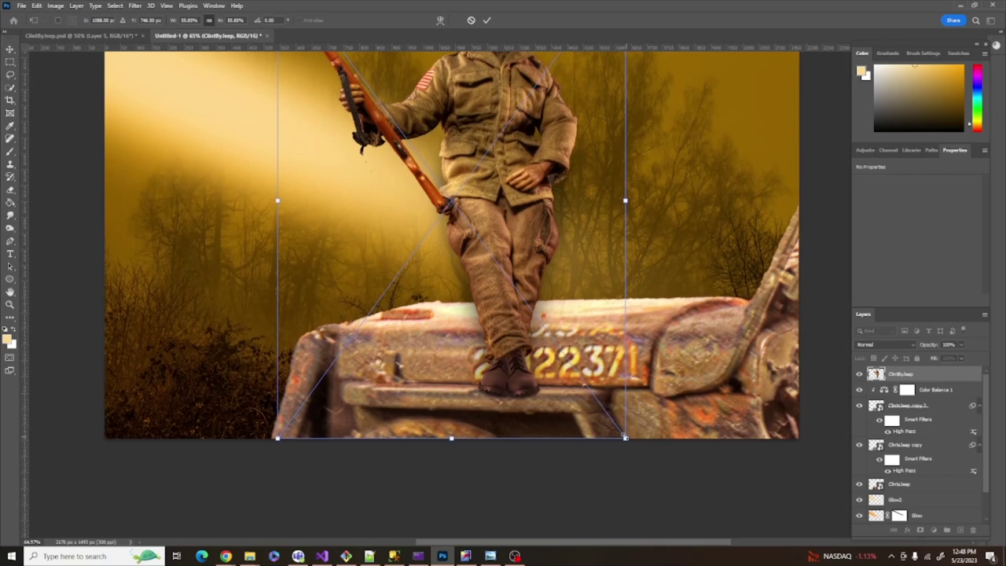
pyautogui.moveTo(626, 438); pyautogui.dragTo(771, 502)
pyautogui.scroll(12, 647, 366)
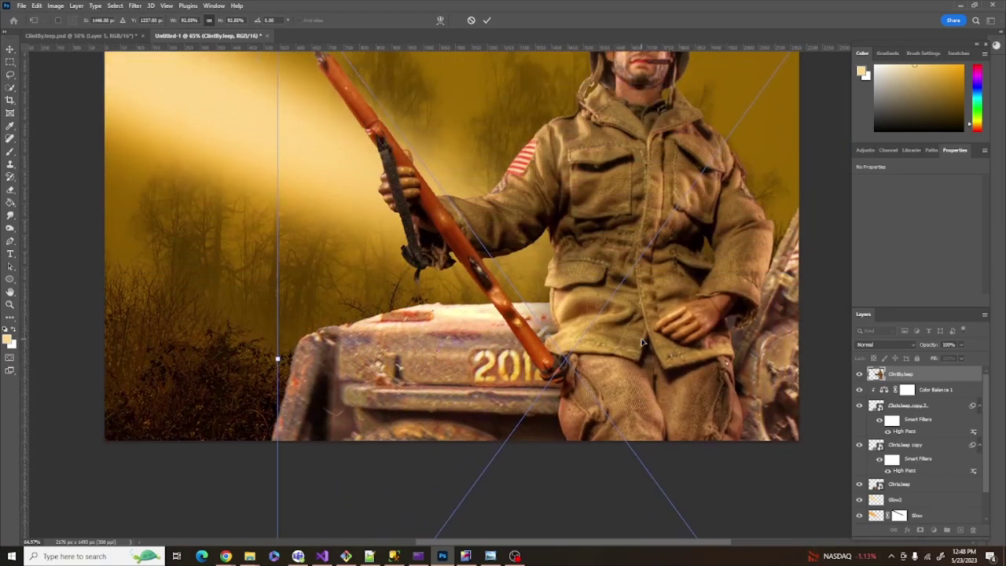
# - Position the enlarged soldier in front of the jeep's hood with his helmet just inside the canvas's upper edge
pyautogui.scroll(3, 643, 343)
pyautogui.moveTo(768, 265); pyautogui.dragTo(688, 244)
pyautogui.scroll(3, 681, 254)
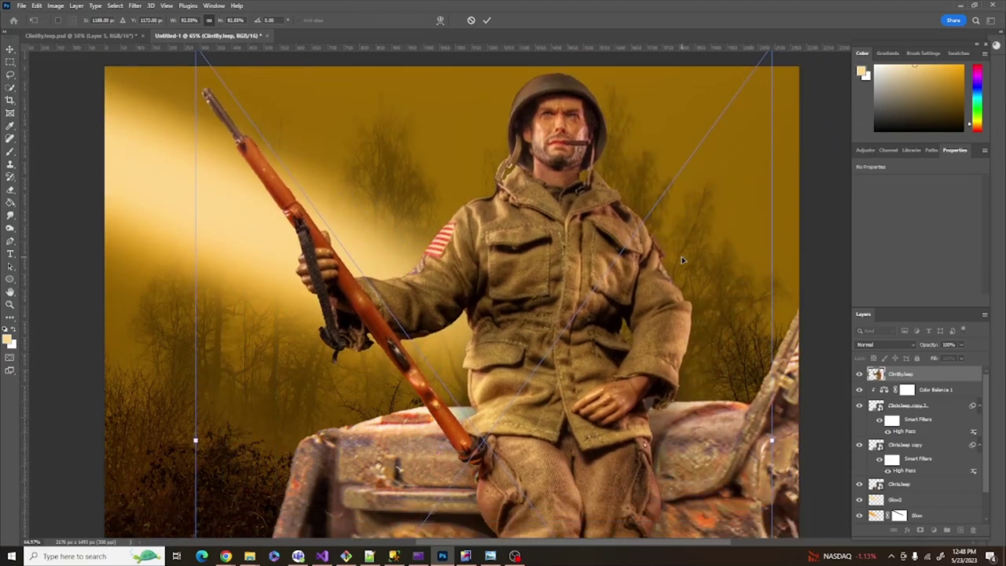
pyautogui.moveTo(729, 160); pyautogui.dragTo(713, 183)
pyautogui.scroll(3, 723, 161)
pyautogui.scroll(-5, 715, 191)
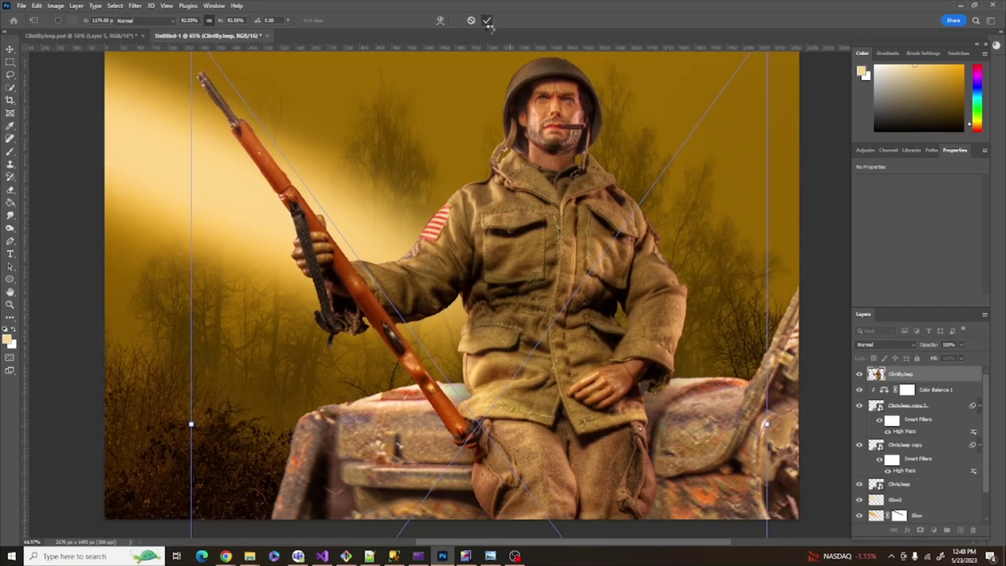
pyautogui.press('Return')
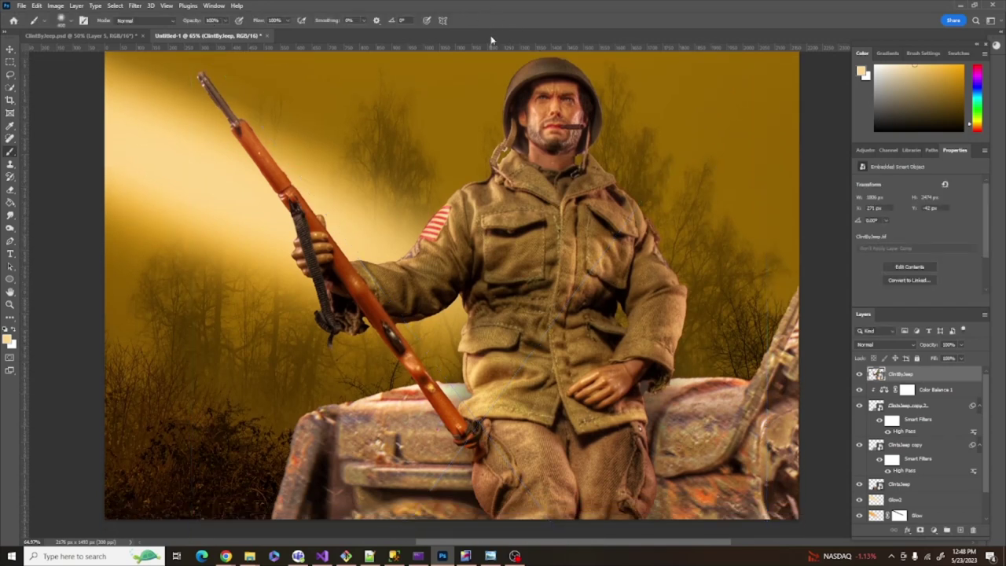
# - Add a new layer named Shadow directly above the Color Balance adjustment, beneath the soldier layer
pyautogui.press('z')
pyautogui.rightClick(472, 140)
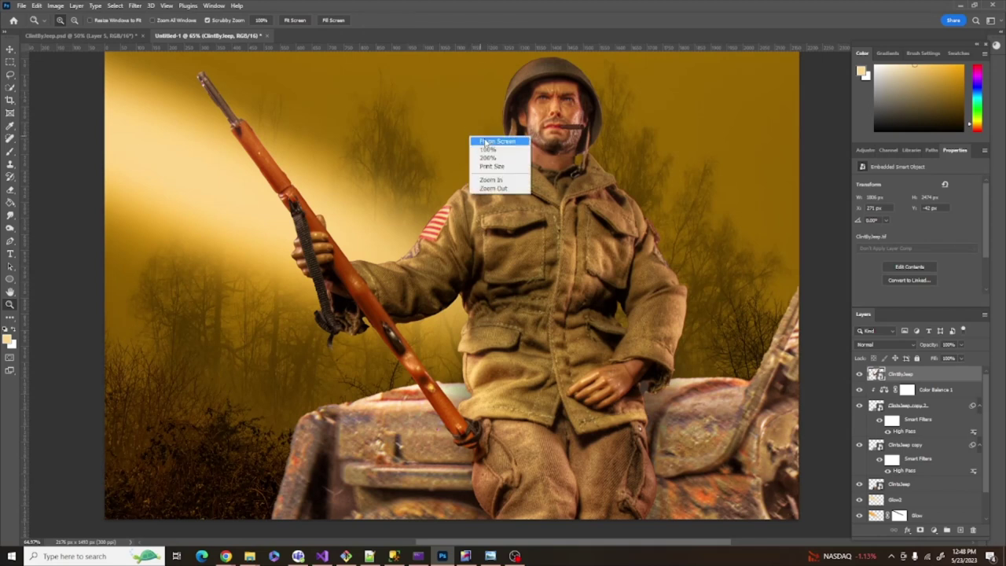
pyautogui.click(491, 141)
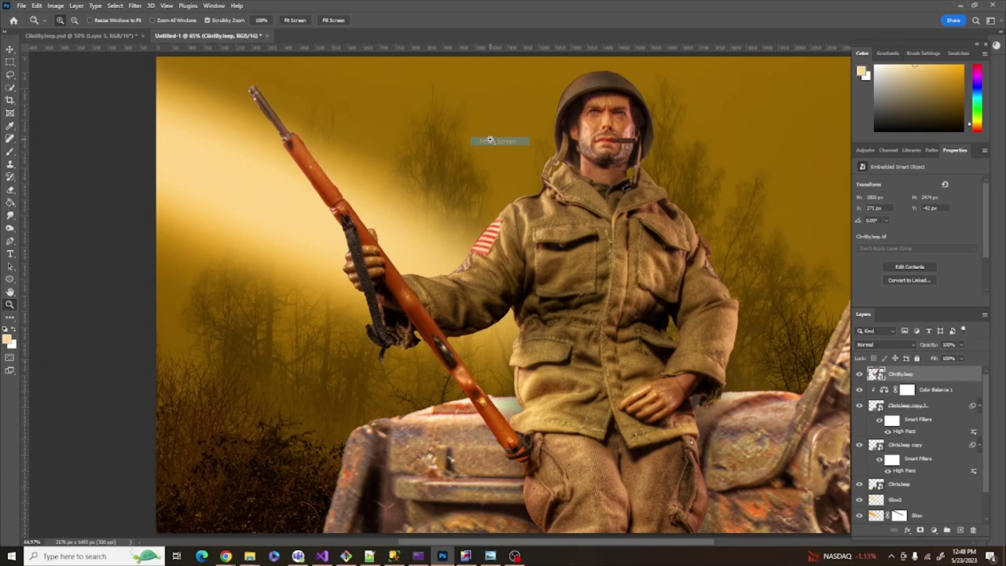
pyautogui.moveTo(570, 544); pyautogui.dragTo(602, 548)
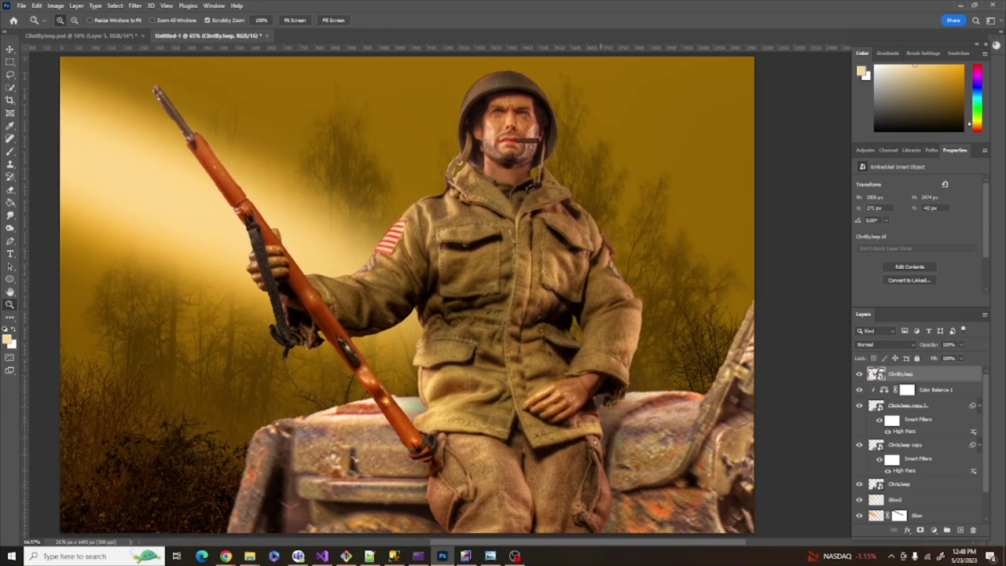
pyautogui.click(965, 393)
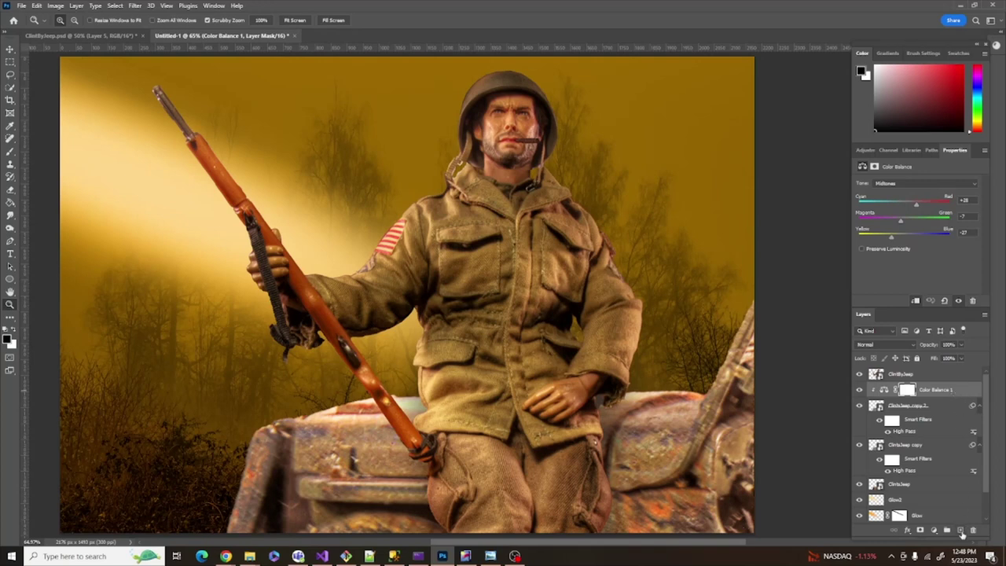
pyautogui.click(961, 531)
pyautogui.doubleClick(898, 389)
pyautogui.write('Glow')
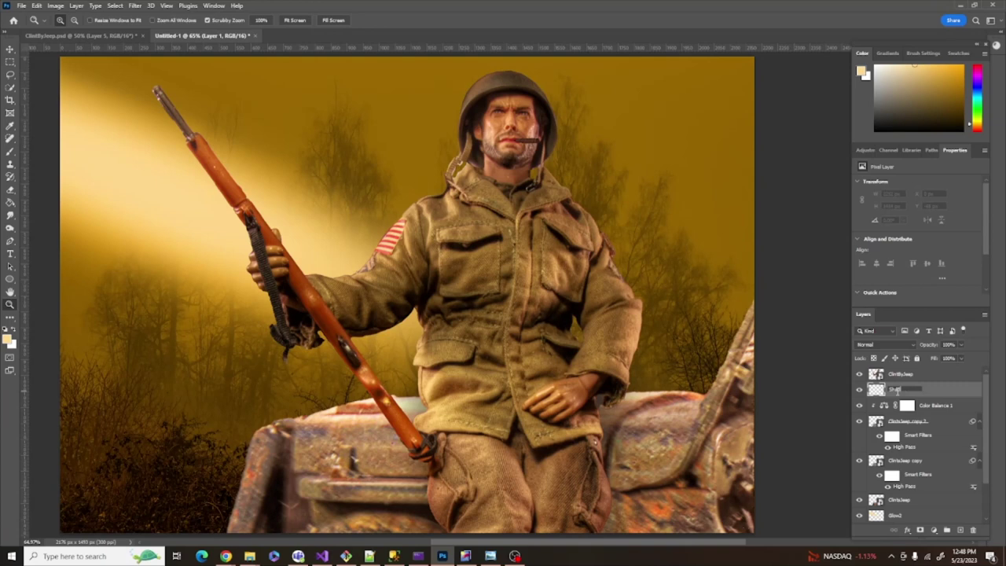
pyautogui.press('Return')
# - Paint black shadows at 17% brush opacity on the Shadow layer along both sides of the soldier's legs where he leans on the jeep
pyautogui.click(6, 349)
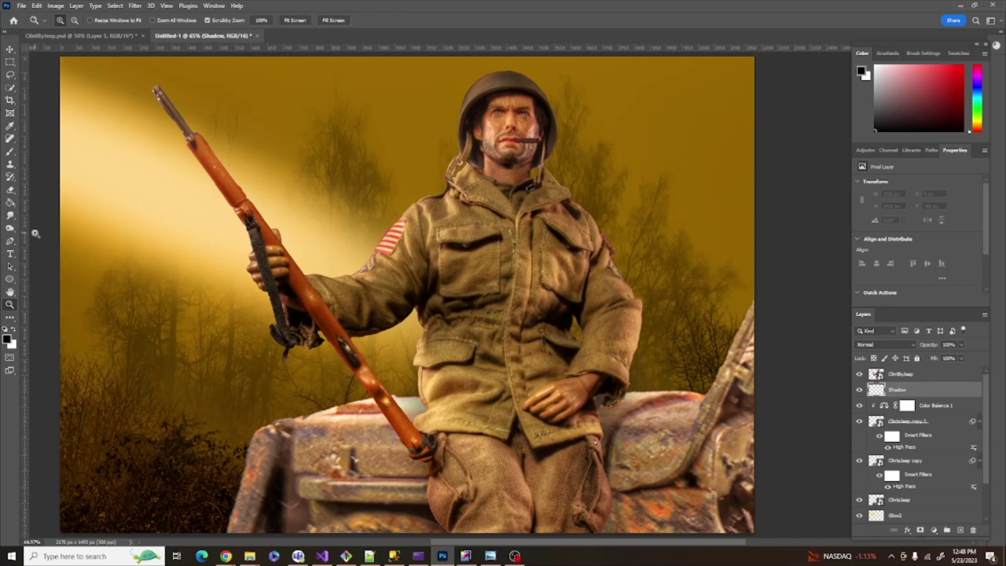
pyautogui.press('b')
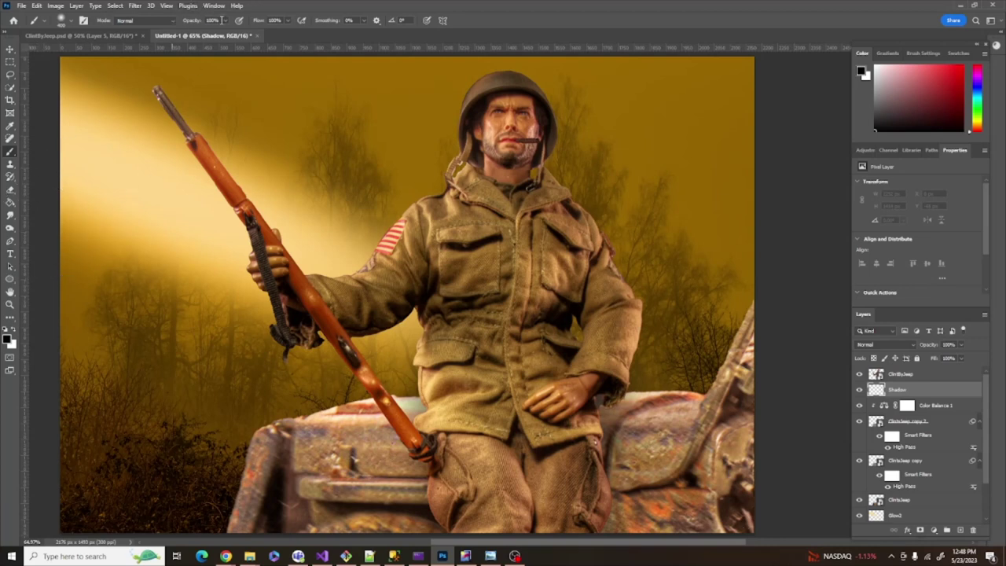
pyautogui.click(226, 21)
pyautogui.moveTo(228, 33); pyautogui.dragTo(188, 33)
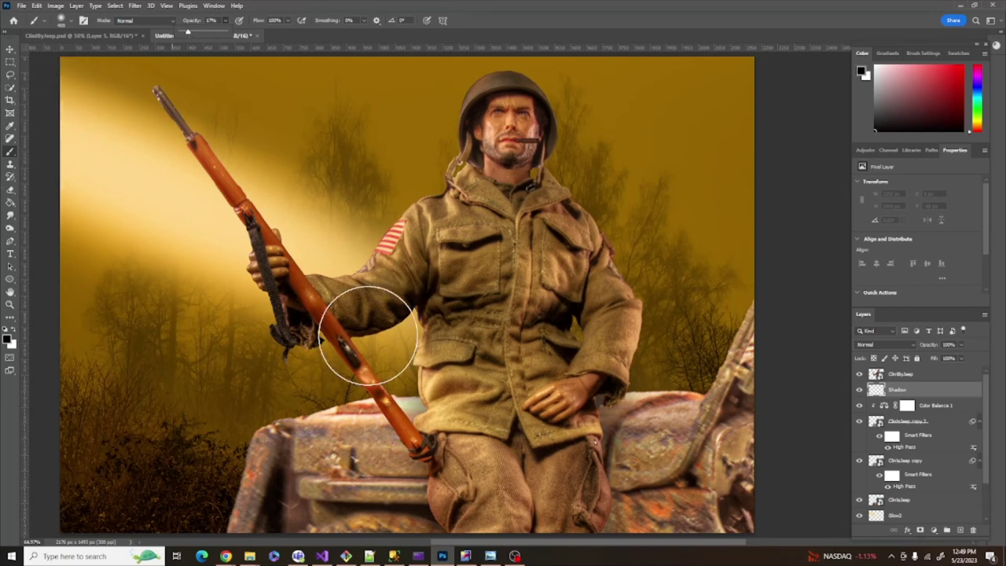
pyautogui.click(452, 327)
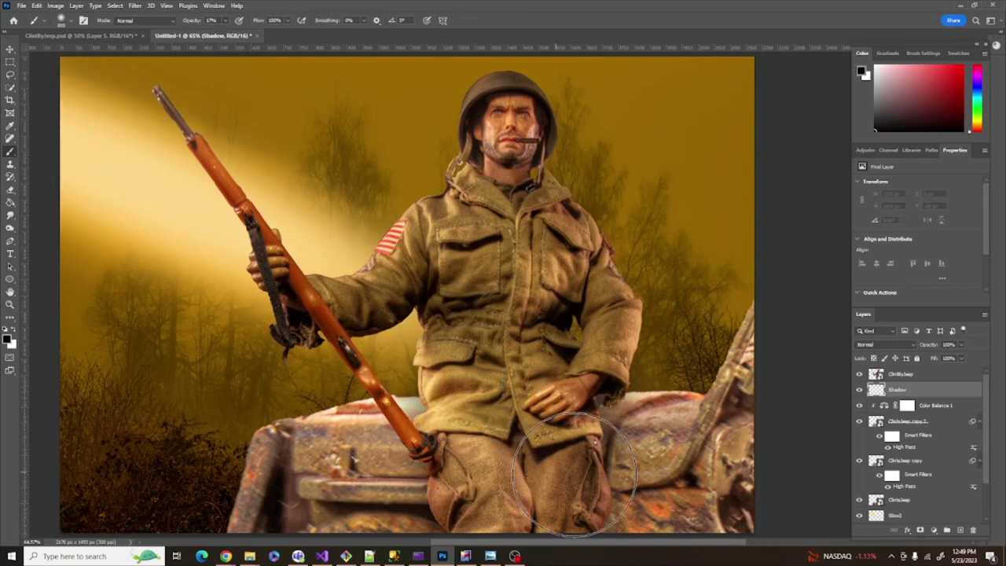
pyautogui.press('[')
pyautogui.press('[')
pyautogui.press('[')
pyautogui.press('[')
pyautogui.press('[')
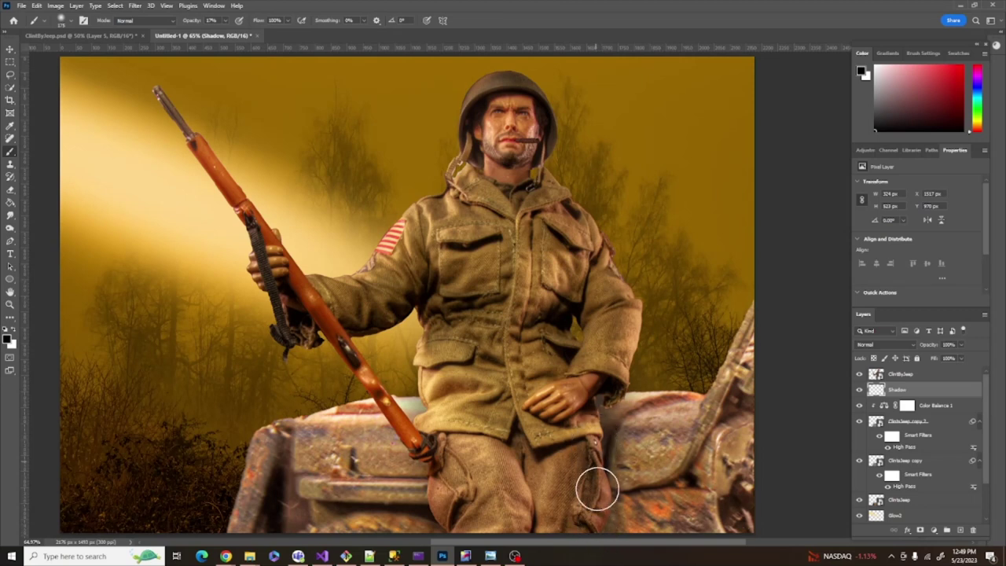
pyautogui.moveTo(445, 503)
pyautogui.mouseDown()
pyautogui.moveTo(437, 437)
pyautogui.moveTo(435, 478)
pyautogui.moveTo(452, 531)
pyautogui.moveTo(443, 439)
pyautogui.moveTo(433, 426)
pyautogui.moveTo(448, 535)
pyautogui.moveTo(445, 459)
pyautogui.moveTo(405, 427)
pyautogui.moveTo(431, 442)
pyautogui.mouseUp()
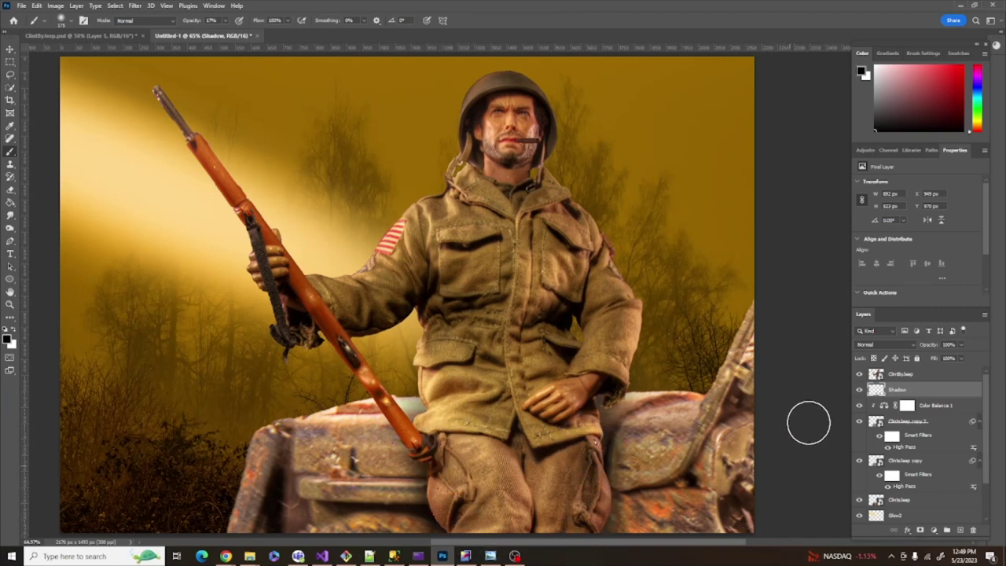
# - Compare the image with and without the Shadow layer
pyautogui.click(860, 392)
pyautogui.click(860, 392)
pyautogui.click(860, 391)
pyautogui.click(861, 392)
pyautogui.scroll(1, 739, 442)
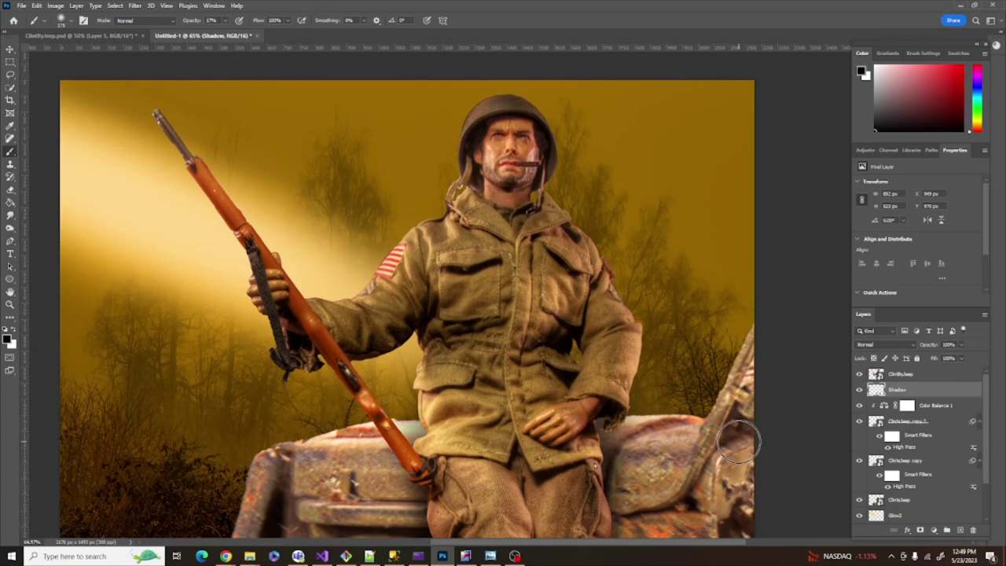
pyautogui.scroll(-2, 739, 443)
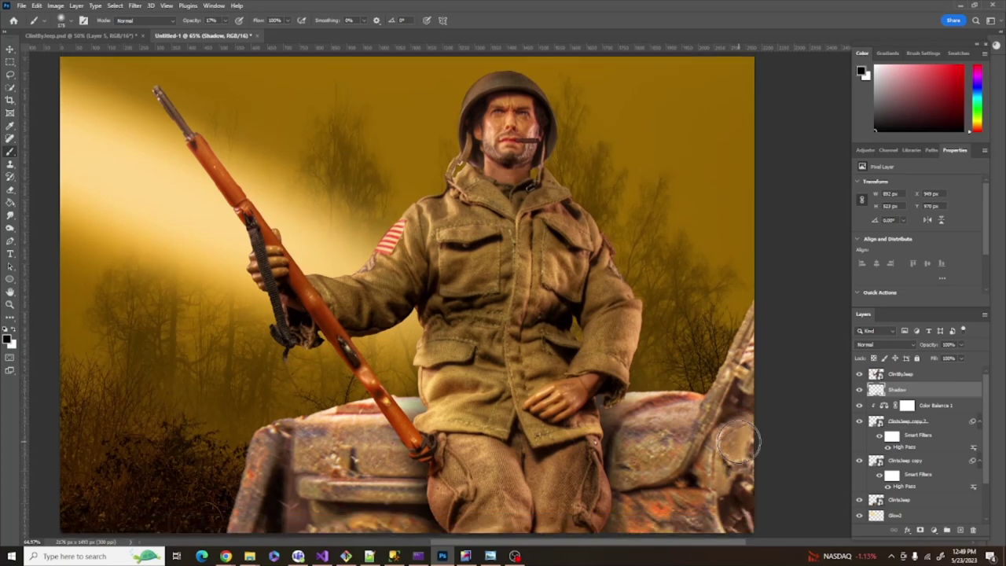
pyautogui.click(858, 391)
pyautogui.click(858, 391)
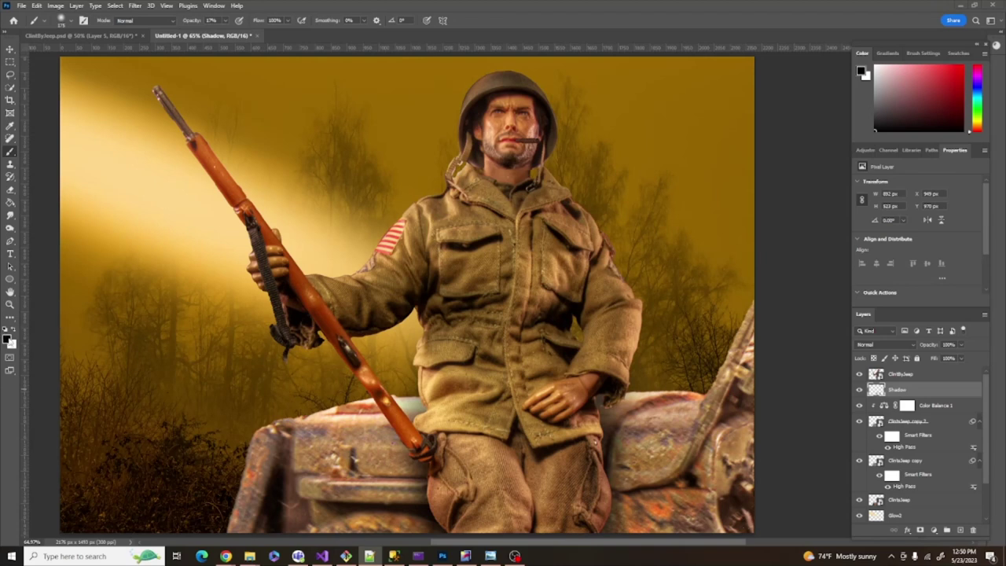
# - Add a new layer named Light above the ClintByJeep soldier layer
pyautogui.click(940, 375)
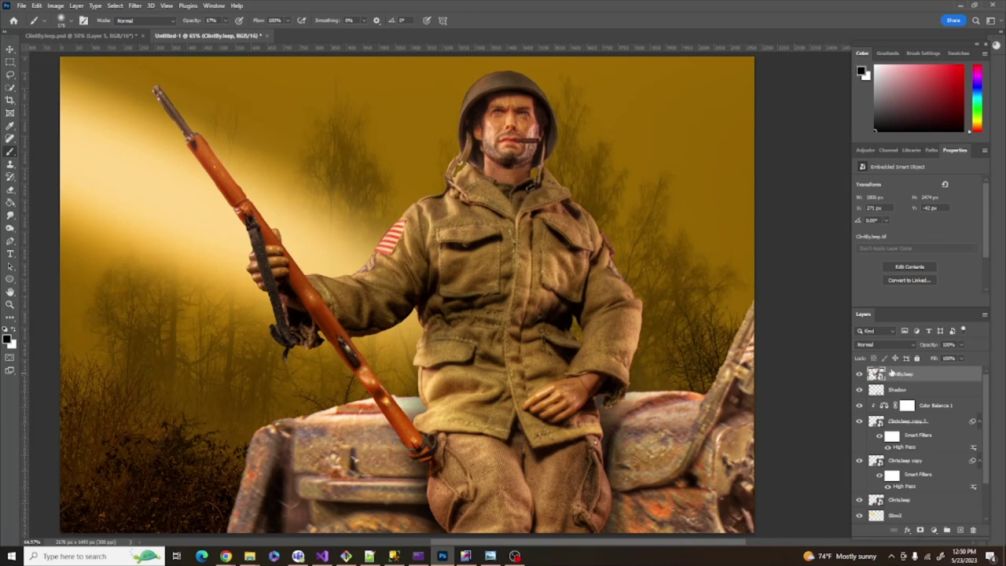
pyautogui.click(960, 530)
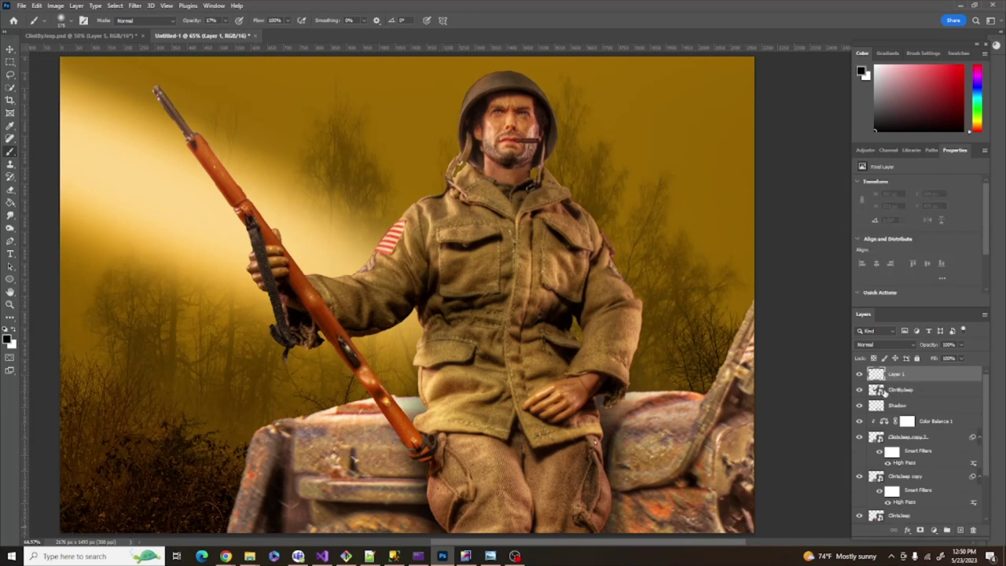
pyautogui.doubleClick(895, 374)
pyautogui.press('Return')
# - Dab the cigar's tip with #b45500 using a small soft brush at 100% opacity and set the Light layer to Color Dodge
pyautogui.click(8, 338)
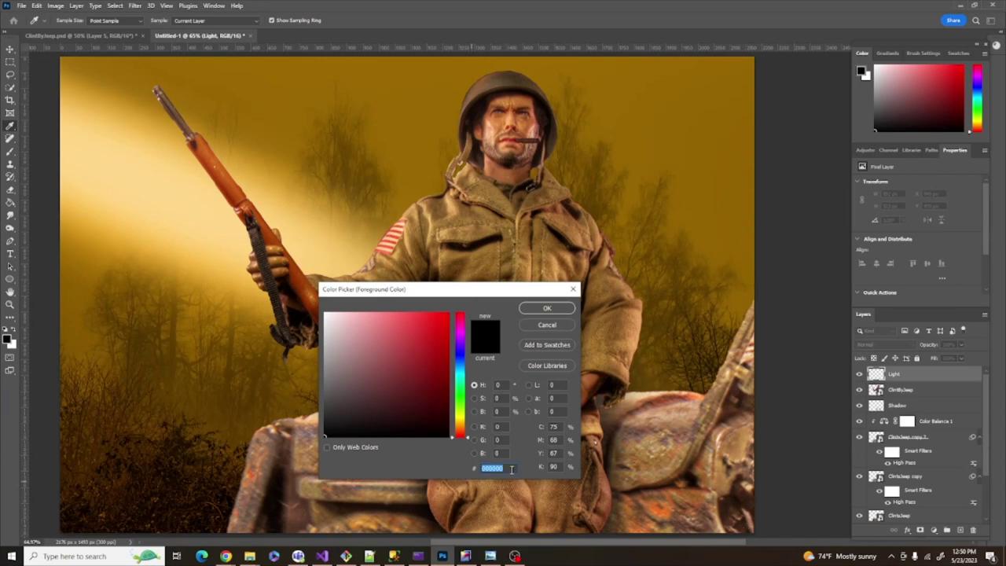
pyautogui.write('b45500')
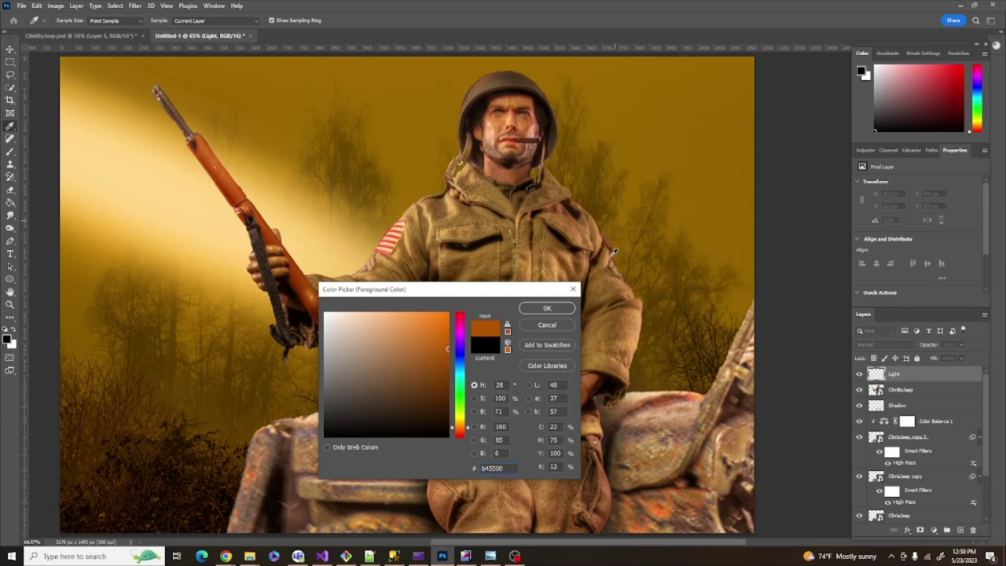
pyautogui.click(547, 307)
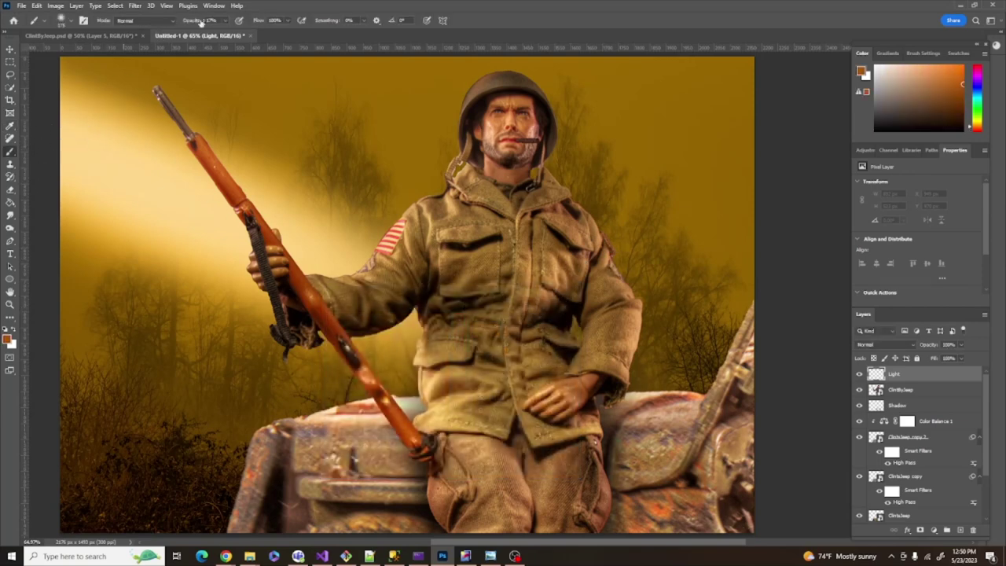
pyautogui.moveTo(226, 20)
pyautogui.mouseDown()
pyautogui.moveTo(227, 34)
pyautogui.moveTo(284, 31)
pyautogui.mouseUp()
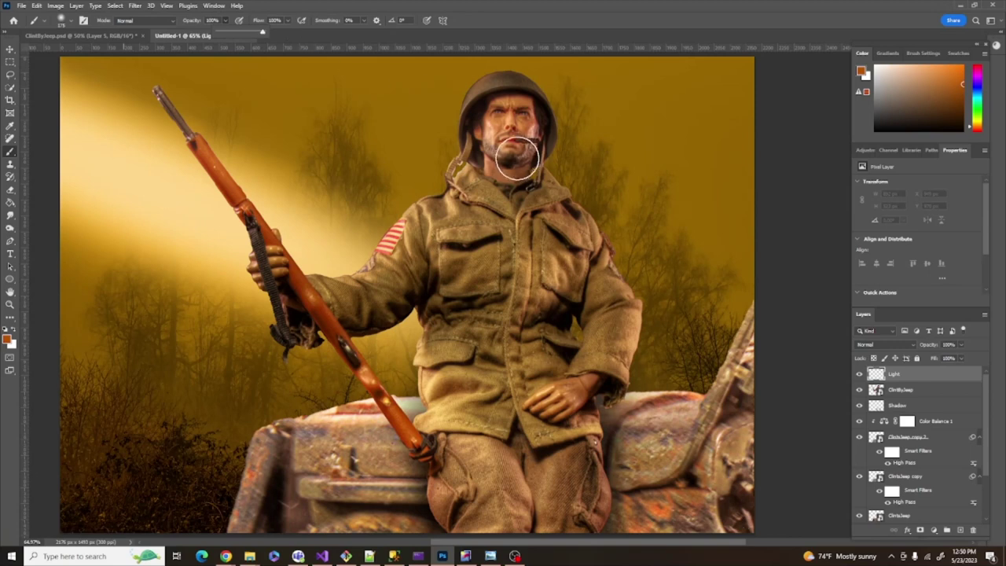
pyautogui.click(526, 156)
pyautogui.press('[')
pyautogui.press('[')
pyautogui.press('[')
pyautogui.press('[')
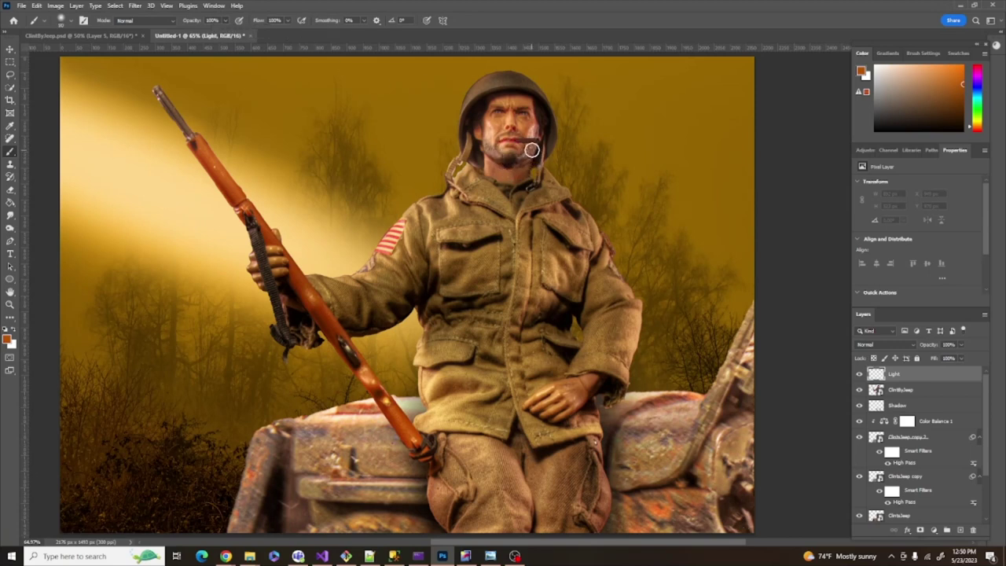
pyautogui.press('[')
pyautogui.click(537, 139)
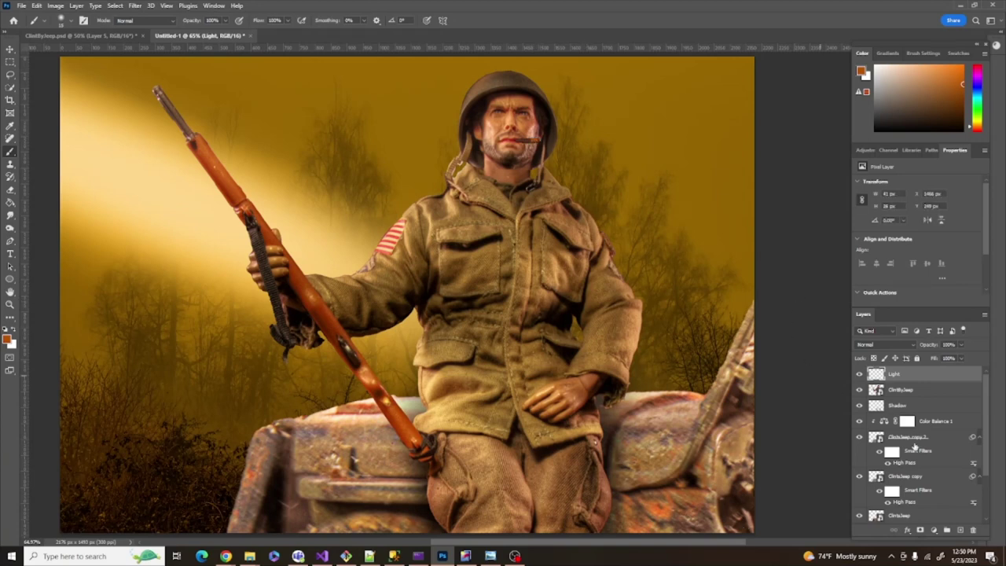
pyautogui.click(903, 344)
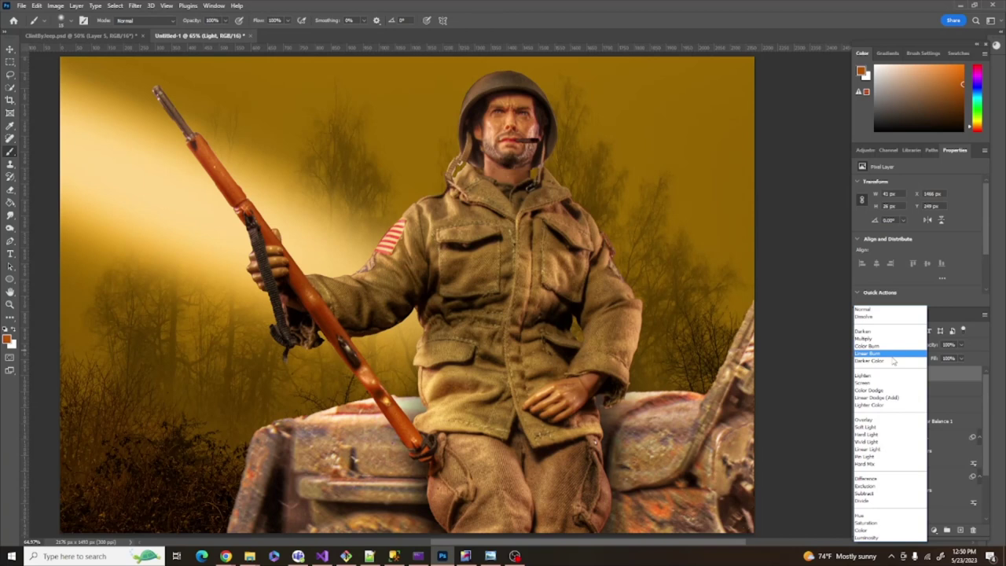
pyautogui.click(872, 391)
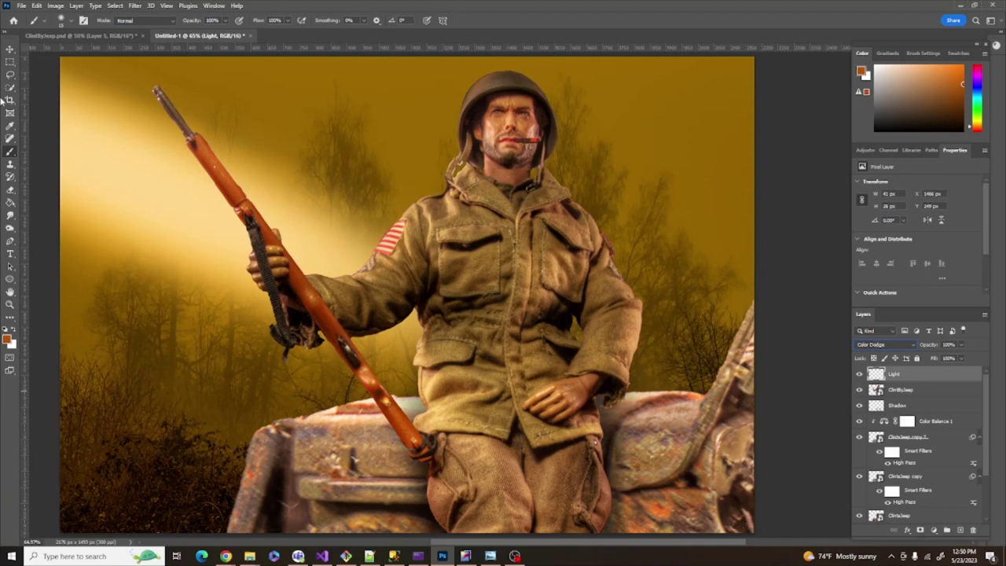
# - Choose a smoke brush and undo the test stamp made with it on the Light layer
pyautogui.click(66, 20)
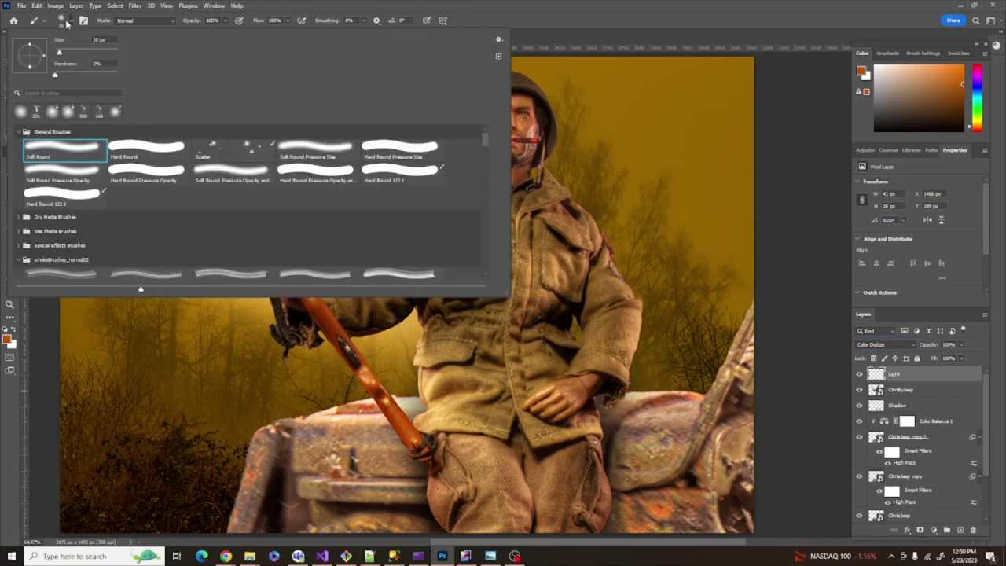
pyautogui.click(269, 16)
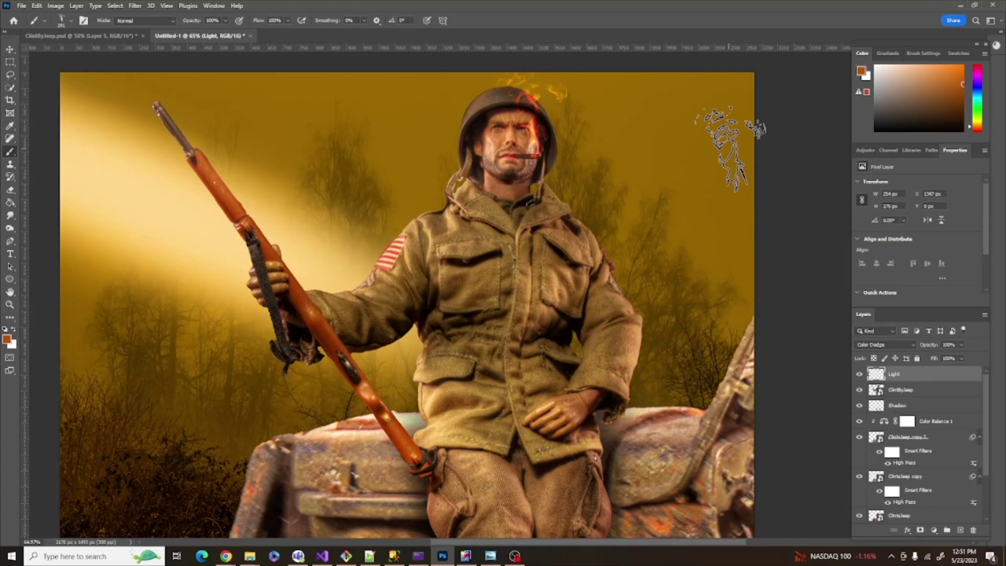
pyautogui.hotkey('ctrl', 'z')
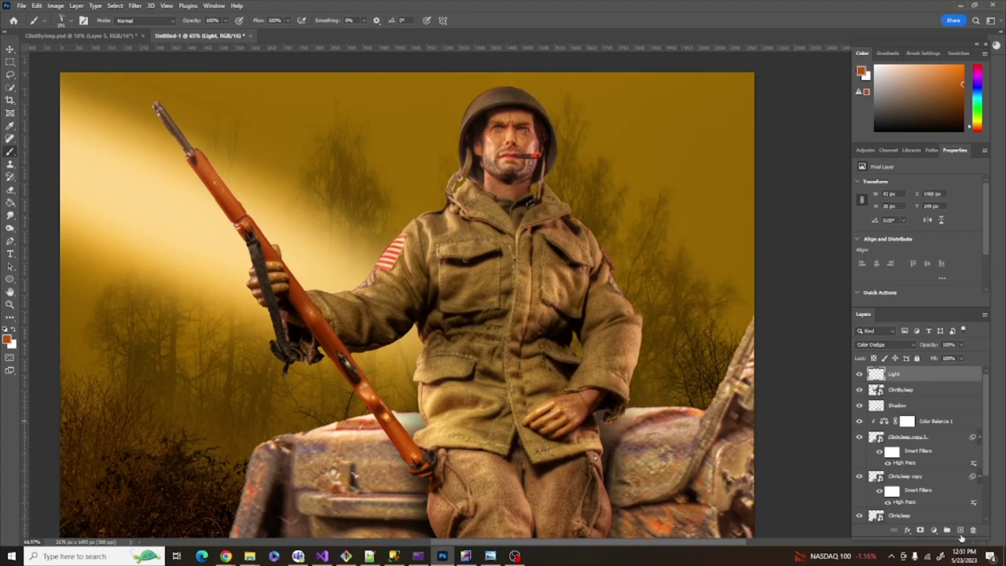
# - Add a new layer named Smoke above the Light layer and stamp one smoke plume rising from the cigar's tip
pyautogui.click(960, 530)
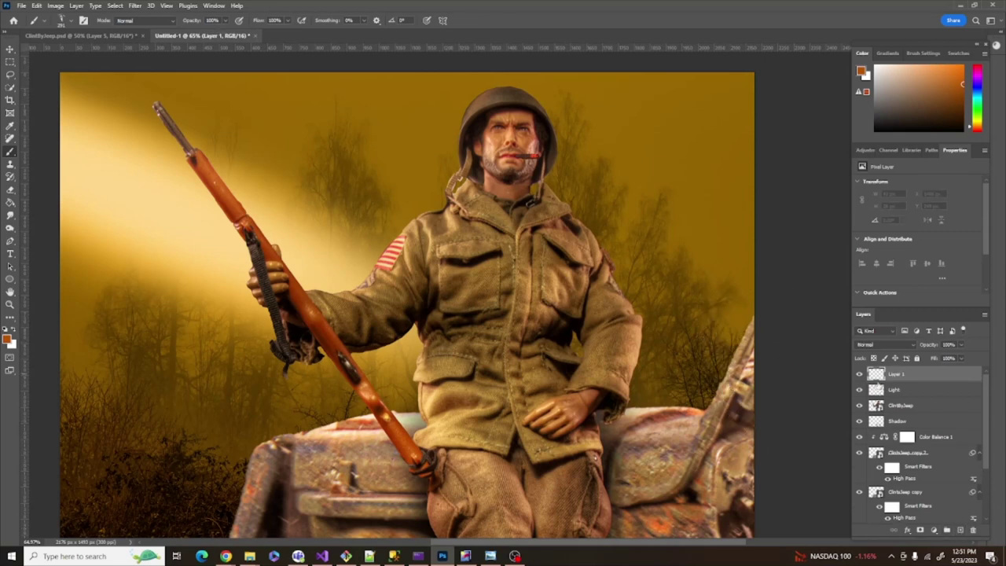
pyautogui.doubleClick(897, 376)
pyautogui.write('Smoke')
pyautogui.press('Return')
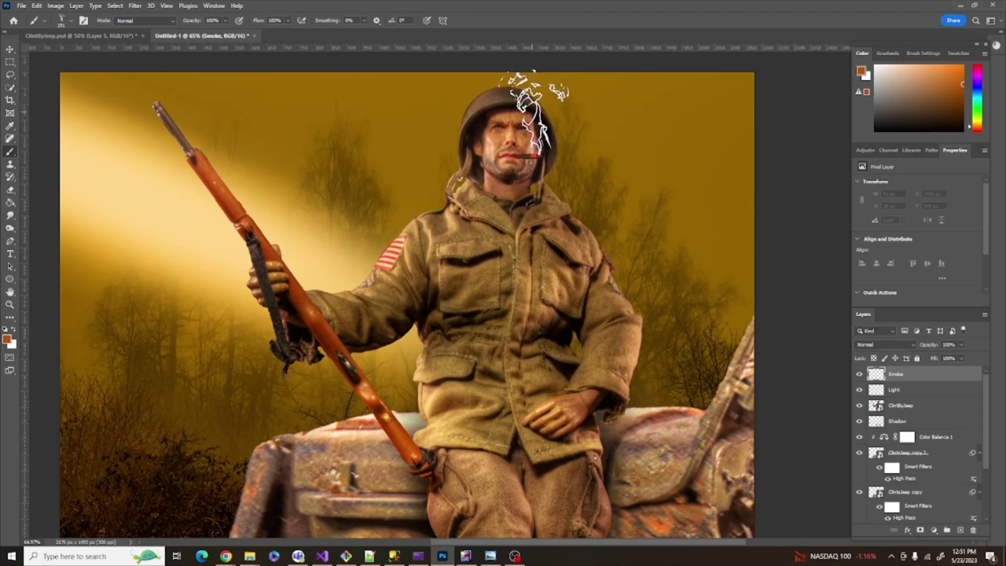
pyautogui.click(542, 112)
pyautogui.scroll(1, 725, 158)
# - Rotate the smoke plume about 20° clockwise away from the soldier's face, keeping it at the cigar's tip, and make the Smoke layer fainter
pyautogui.hotkey('ctrl', 't')
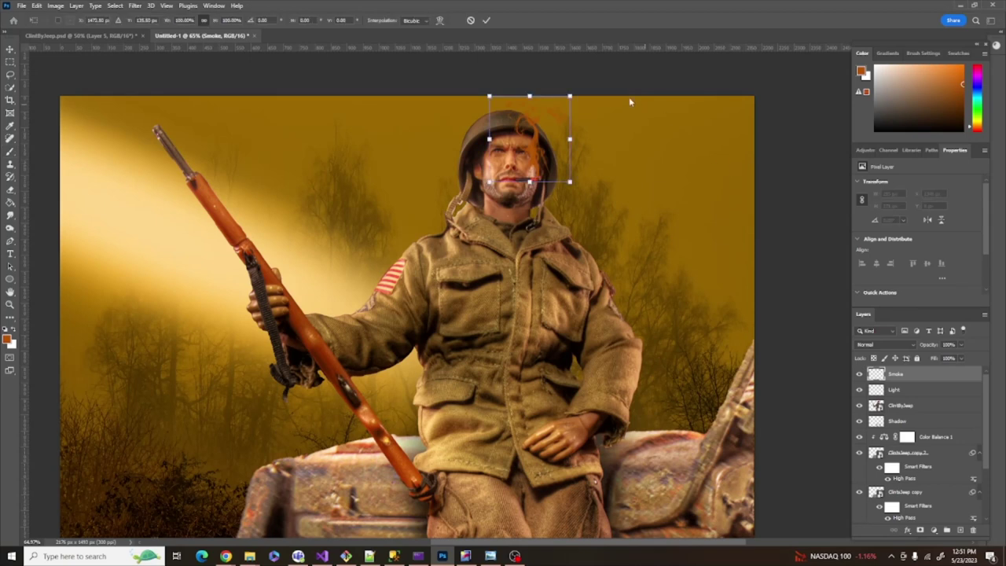
pyautogui.moveTo(590, 85); pyautogui.dragTo(570, 143)
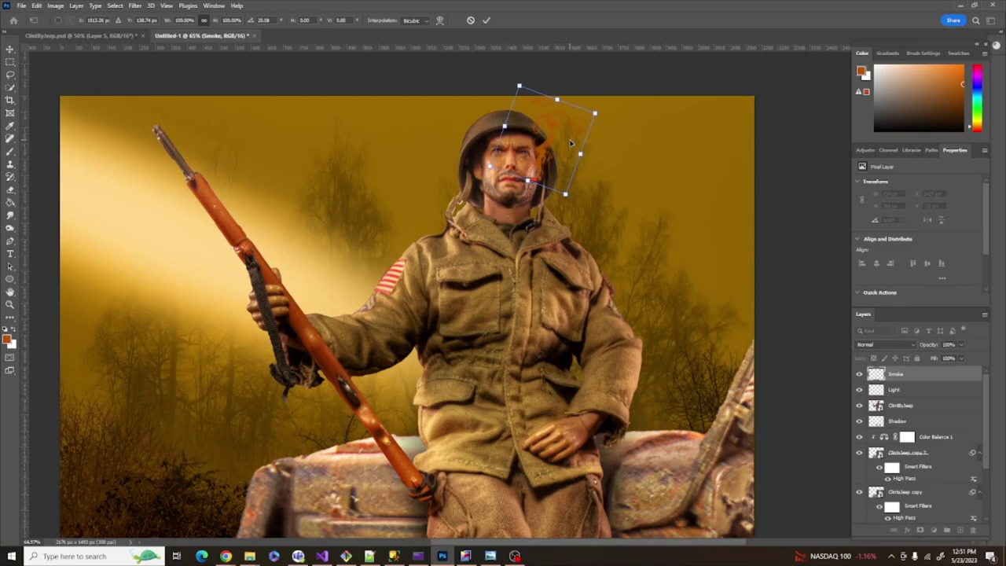
pyautogui.click(486, 19)
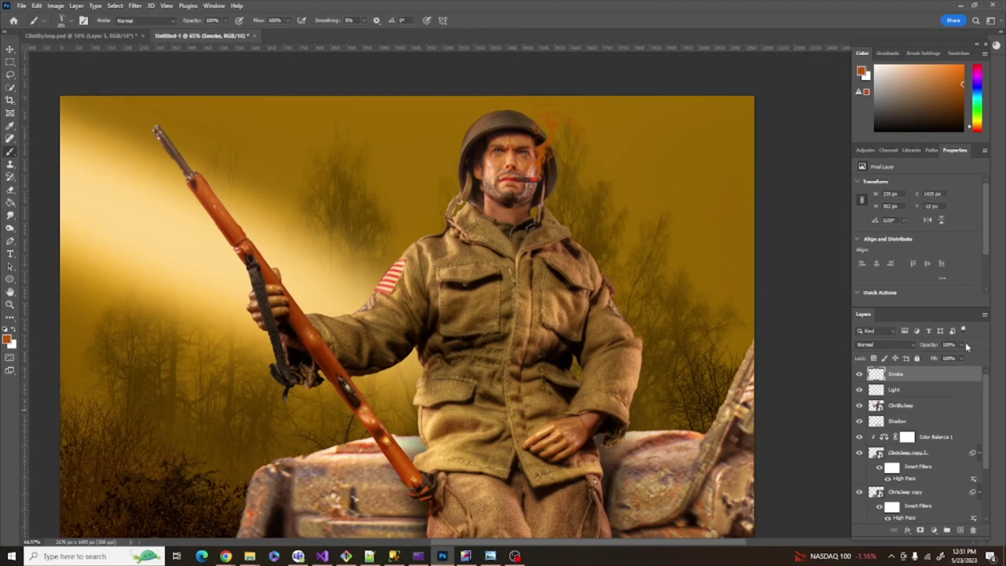
pyautogui.click(962, 358)
pyautogui.moveTo(962, 358); pyautogui.dragTo(956, 357)
# - Add a Brightness/Contrast adjustment above the ClintByJeep layer, clip it to that layer and raise its contrast
pyautogui.click(942, 406)
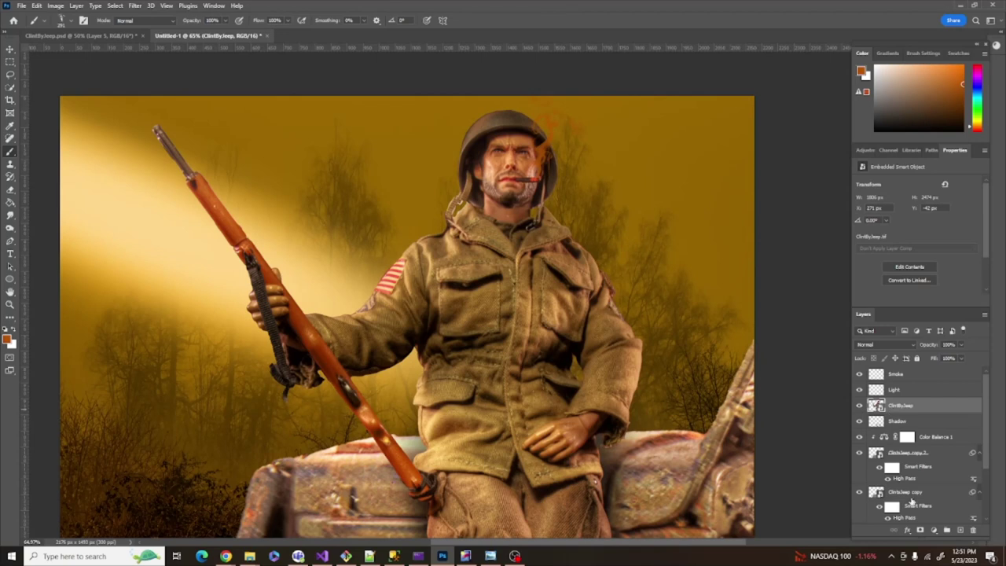
pyautogui.click(935, 531)
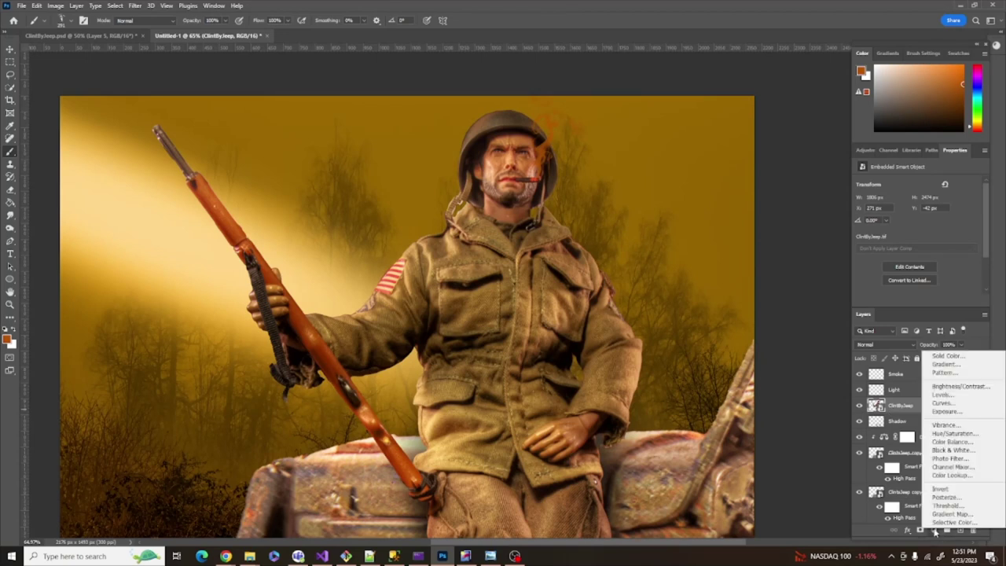
pyautogui.click(948, 387)
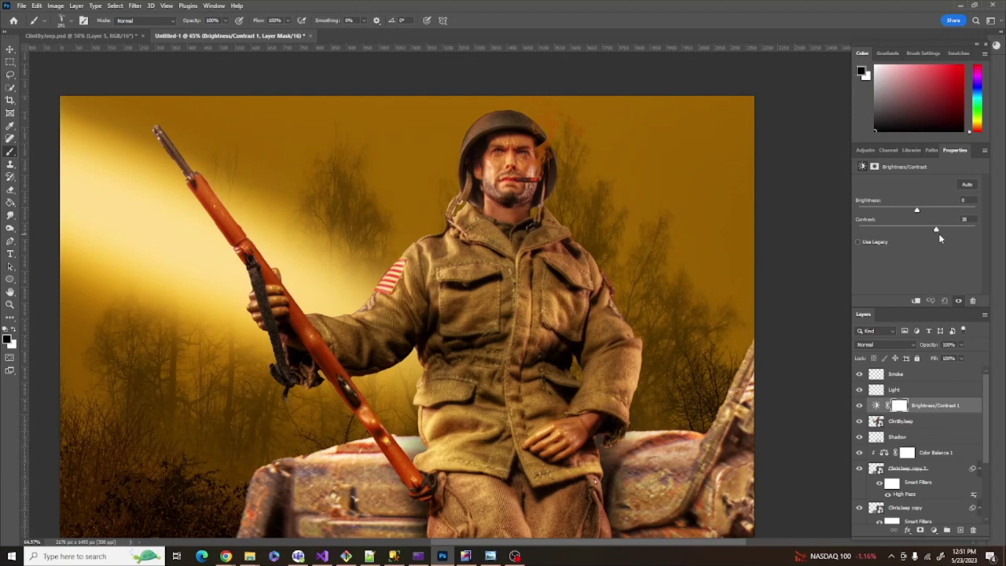
pyautogui.moveTo(944, 239); pyautogui.dragTo(947, 239)
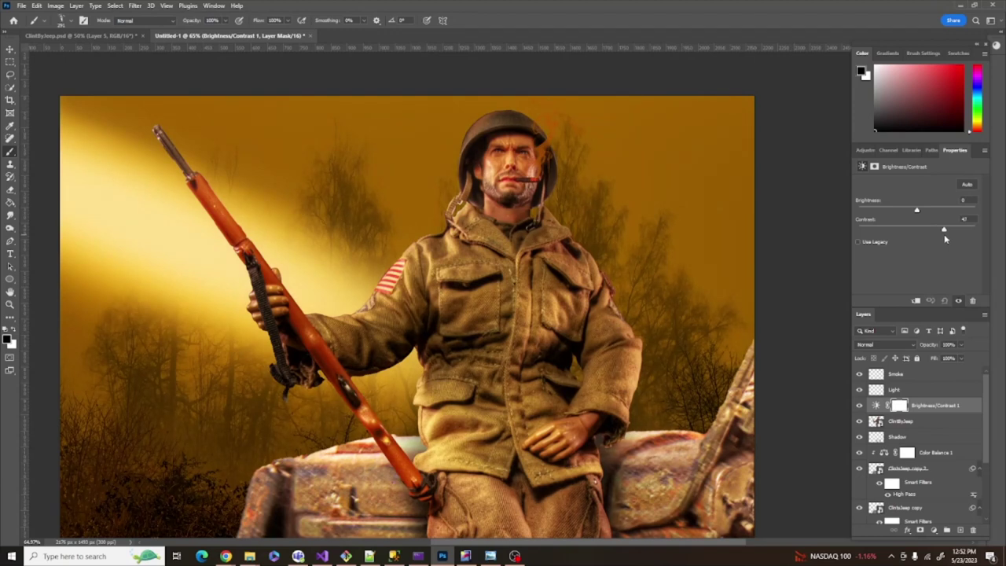
pyautogui.click(917, 301)
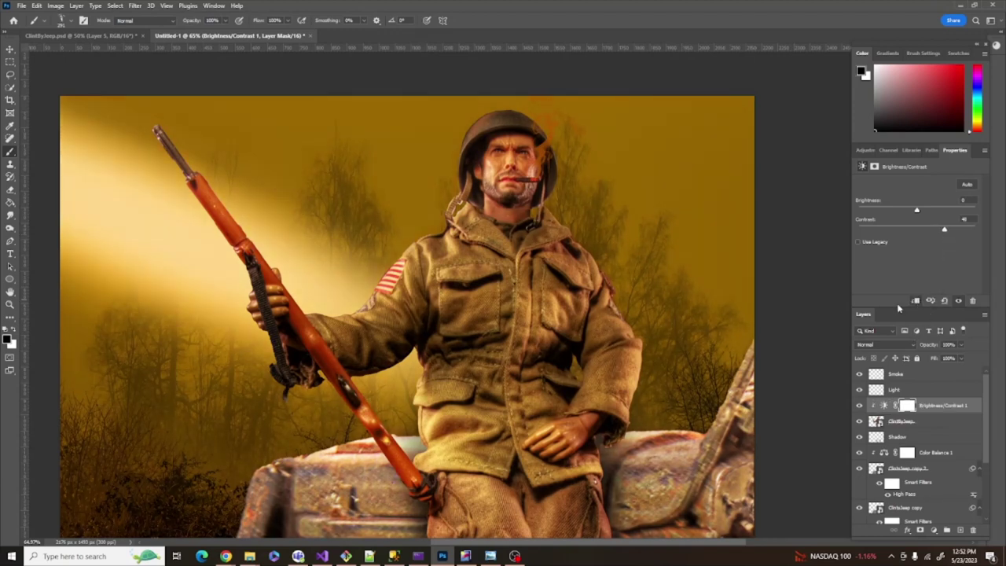
pyautogui.moveTo(944, 229); pyautogui.dragTo(953, 232)
# - Toggle the Brightness/Contrast adjustment's visibility repeatedly to compare the soldier with and without the added contrast
pyautogui.click(861, 406)
pyautogui.click(860, 405)
pyautogui.click(860, 406)
pyautogui.click(860, 406)
pyautogui.click(861, 406)
pyautogui.click(860, 405)
pyautogui.click(860, 405)
pyautogui.click(860, 405)
pyautogui.click(860, 405)
pyautogui.click(861, 405)
# - Add a new layer named Color above the soldier's Brightness/Contrast adjustment and make it a clipping mask
pyautogui.click(961, 532)
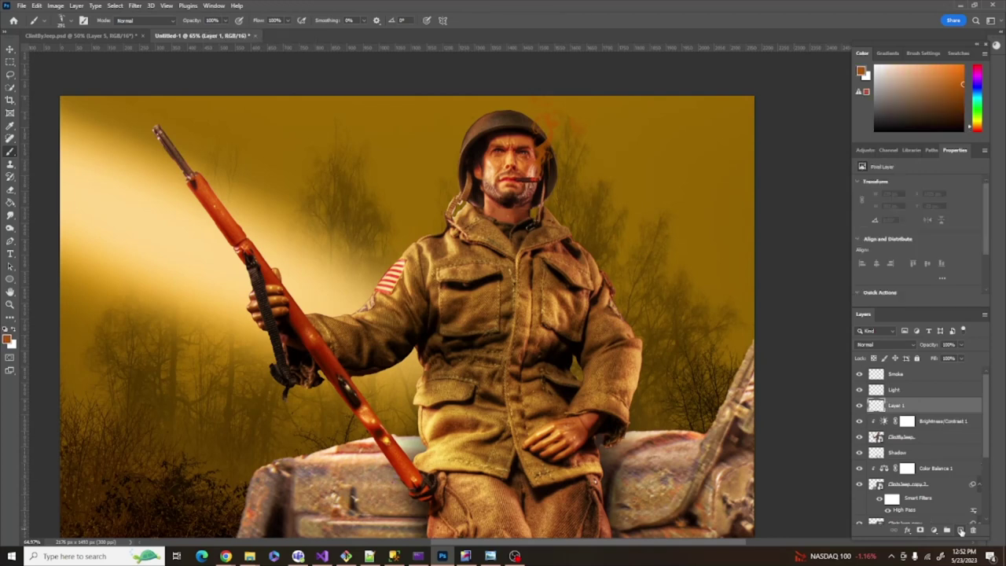
pyautogui.doubleClick(896, 406)
pyautogui.write('Color')
pyautogui.press('Return')
pyautogui.rightClick(929, 407)
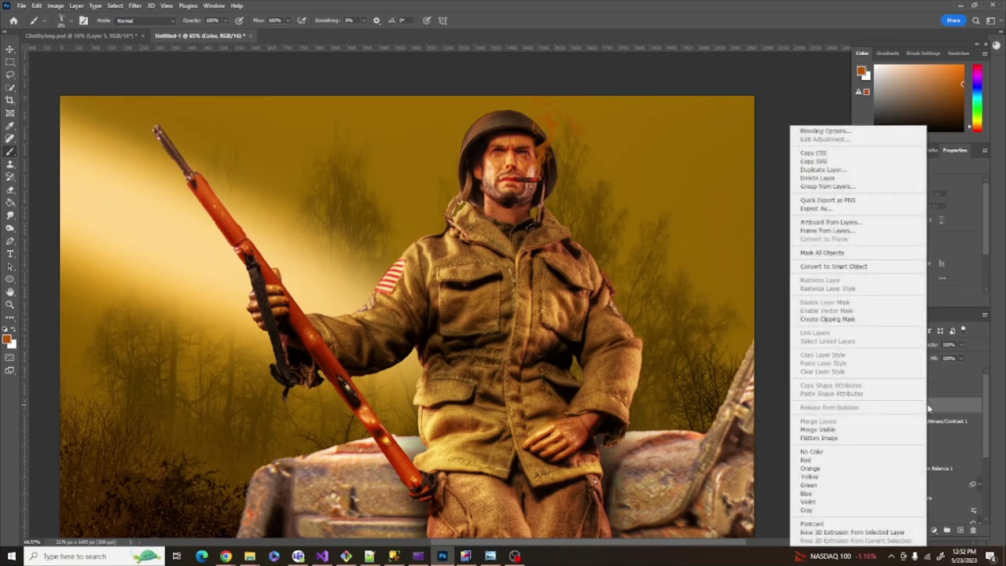
pyautogui.click(827, 319)
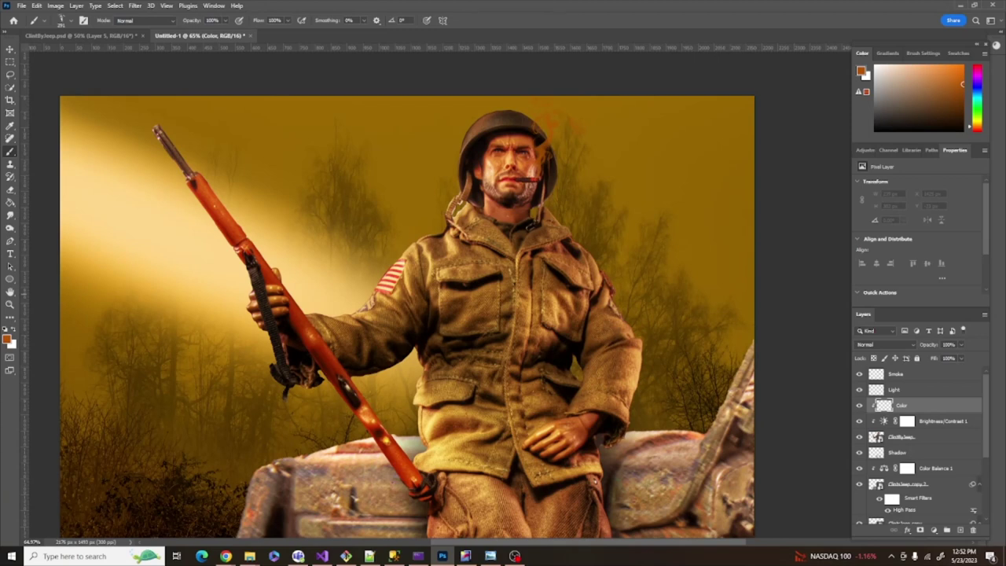
# - Fill the Color layer with #b45500 and blend it over the soldier with Soft Light at 42% opacity
pyautogui.click(370, 556)
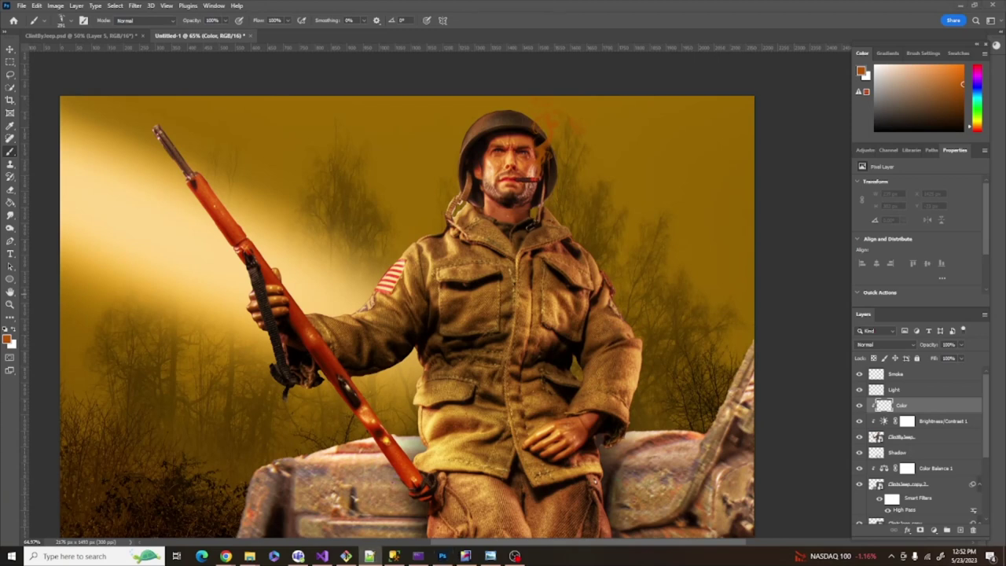
pyautogui.click(8, 339)
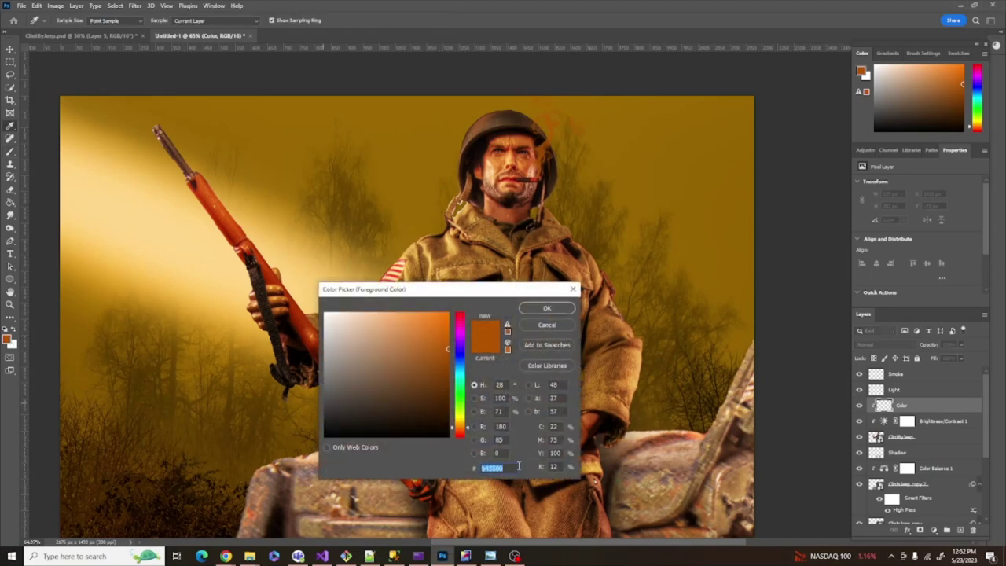
pyautogui.click(475, 468)
pyautogui.click(552, 311)
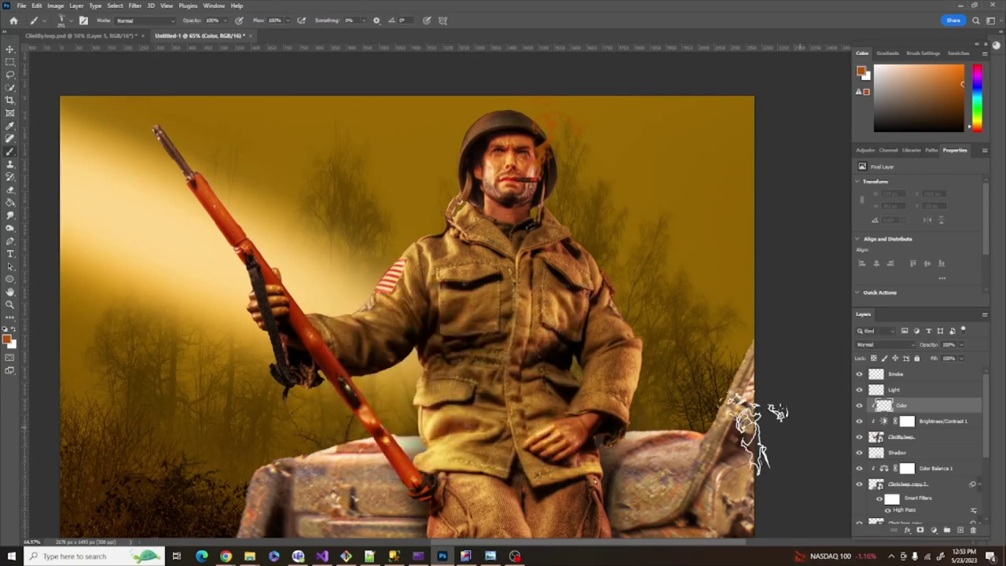
pyautogui.click(11, 201)
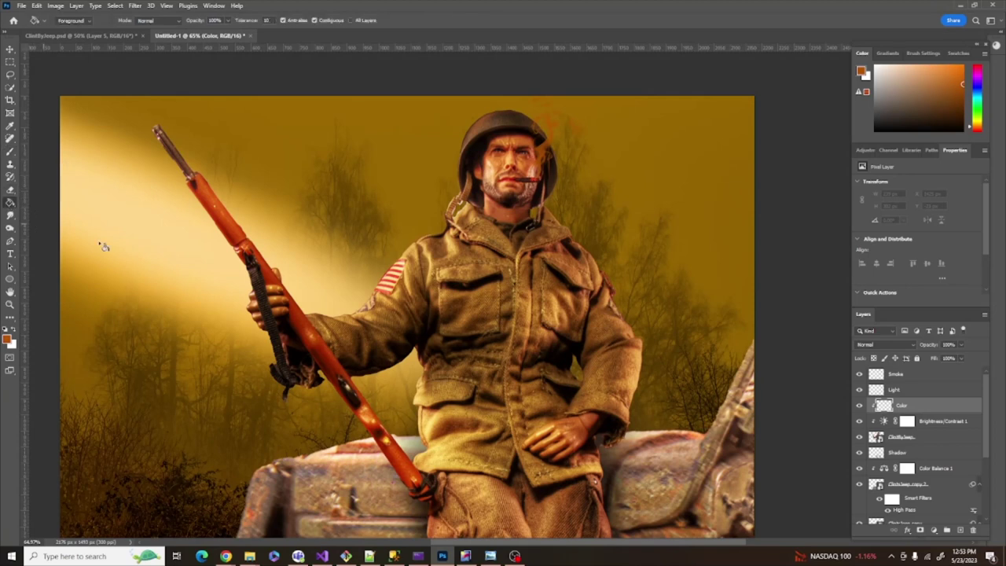
pyautogui.click(545, 346)
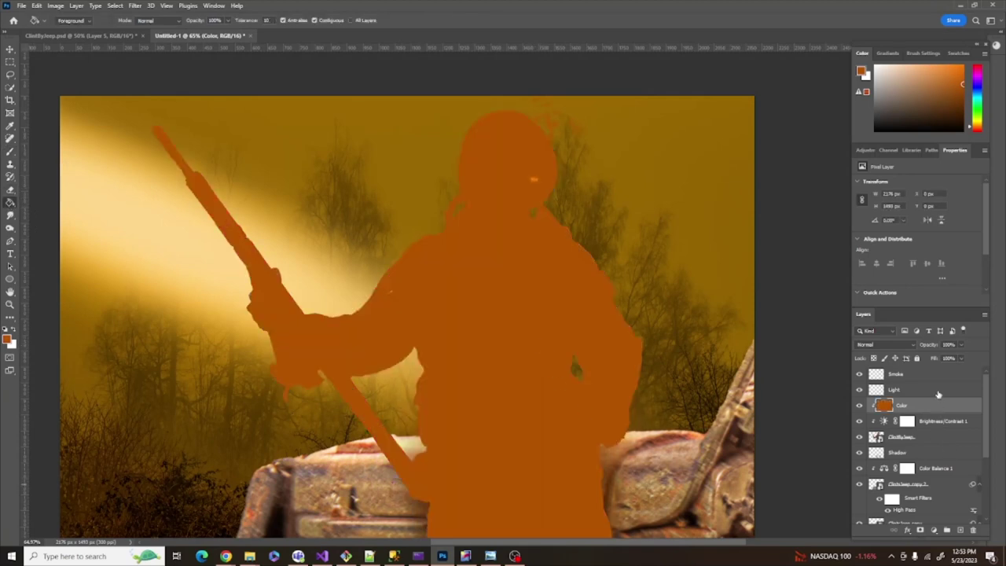
pyautogui.click(909, 346)
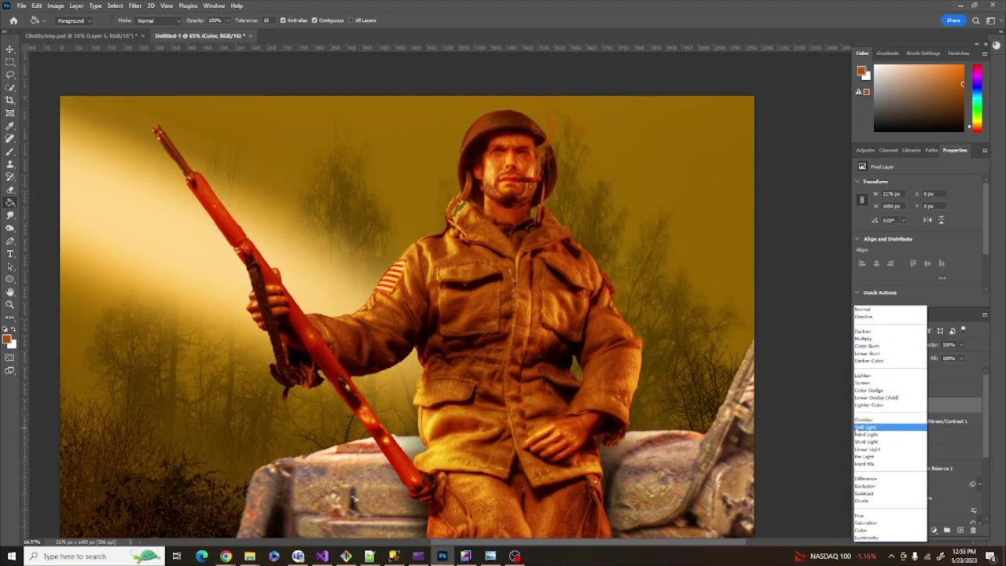
pyautogui.click(856, 429)
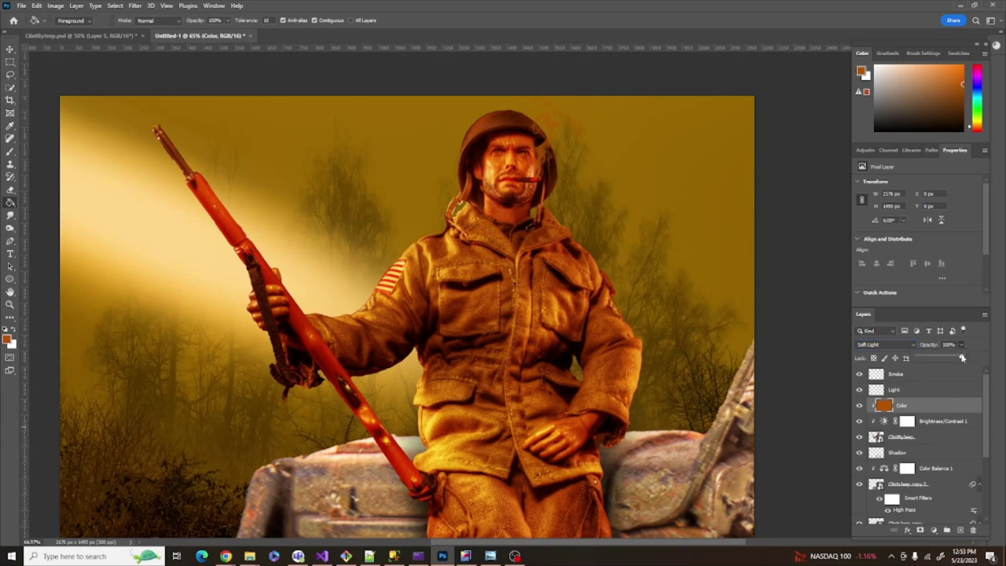
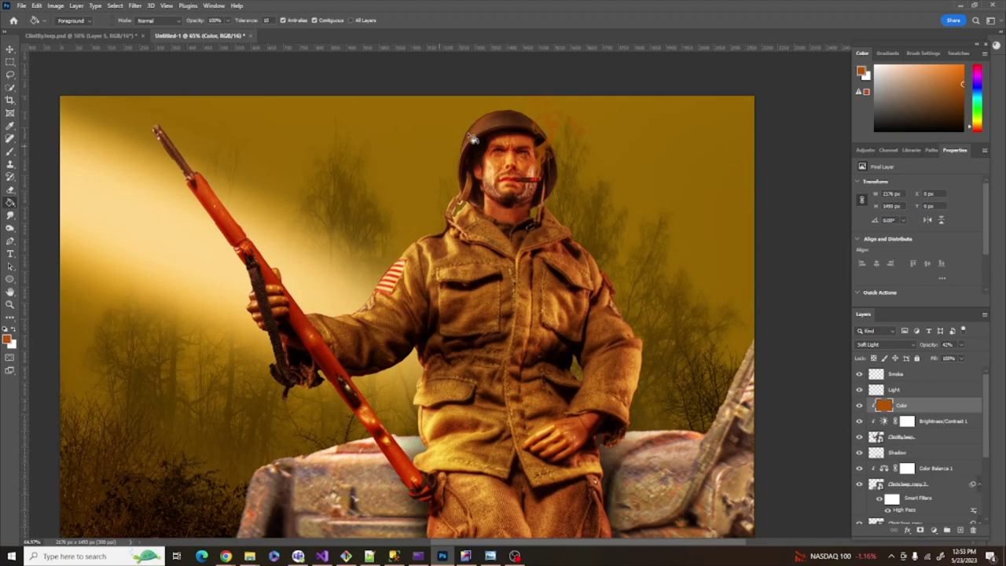
# - Add a new layer named RimLight above the Color layer and clip it to the soldier
pyautogui.click(961, 531)
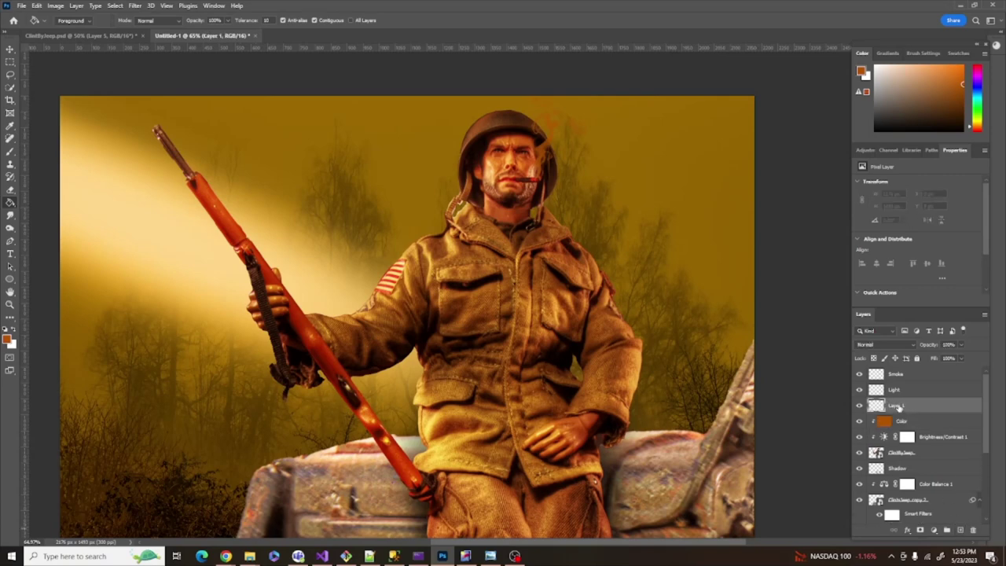
pyautogui.rightClick(936, 413)
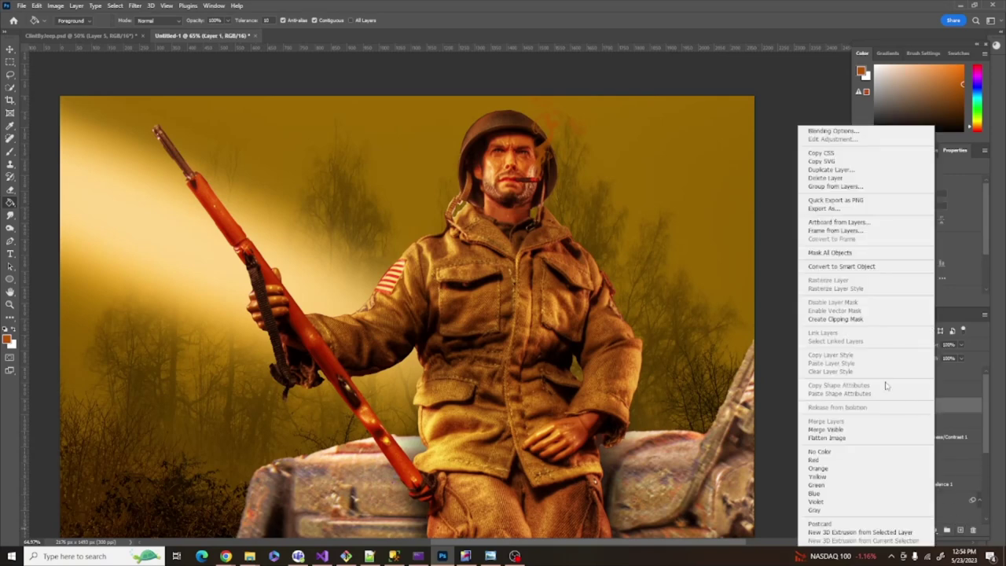
pyautogui.click(834, 319)
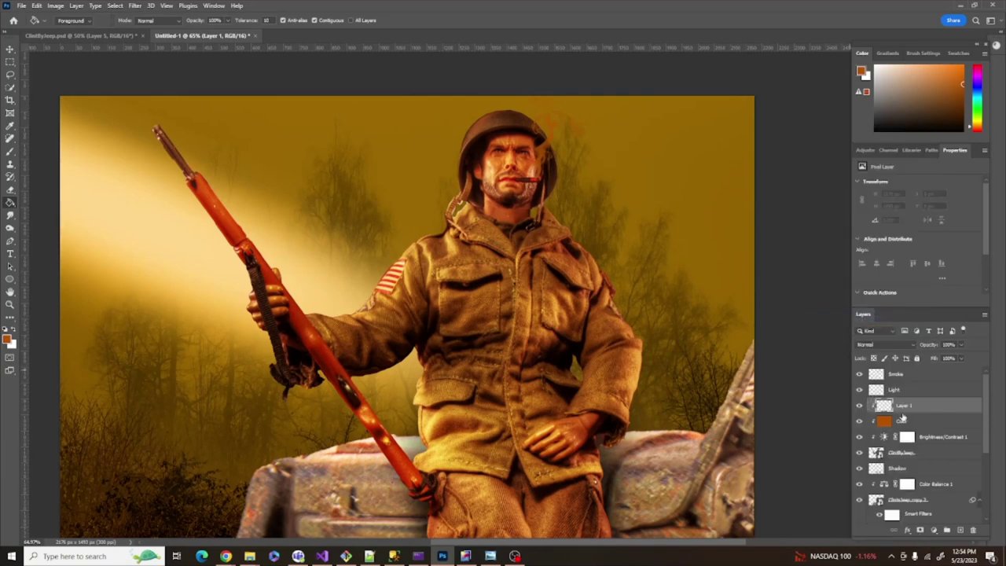
pyautogui.doubleClick(904, 404)
pyautogui.write('R')
pyautogui.press('Return')
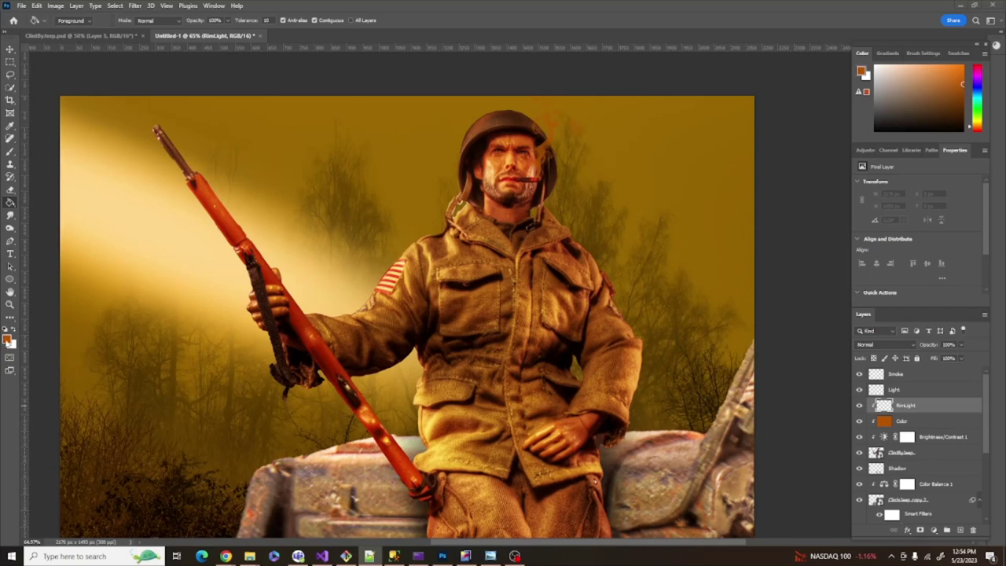
# - Fill the RimLight layer with #ffd178 and hide the fill with an inverted, black layer mask
pyautogui.click(7, 339)
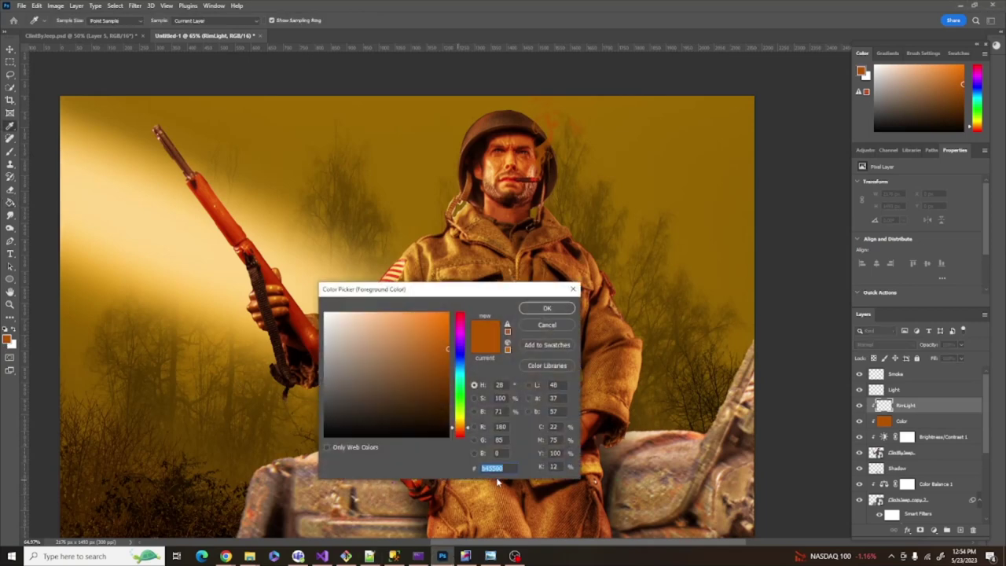
pyautogui.write('ffd178')
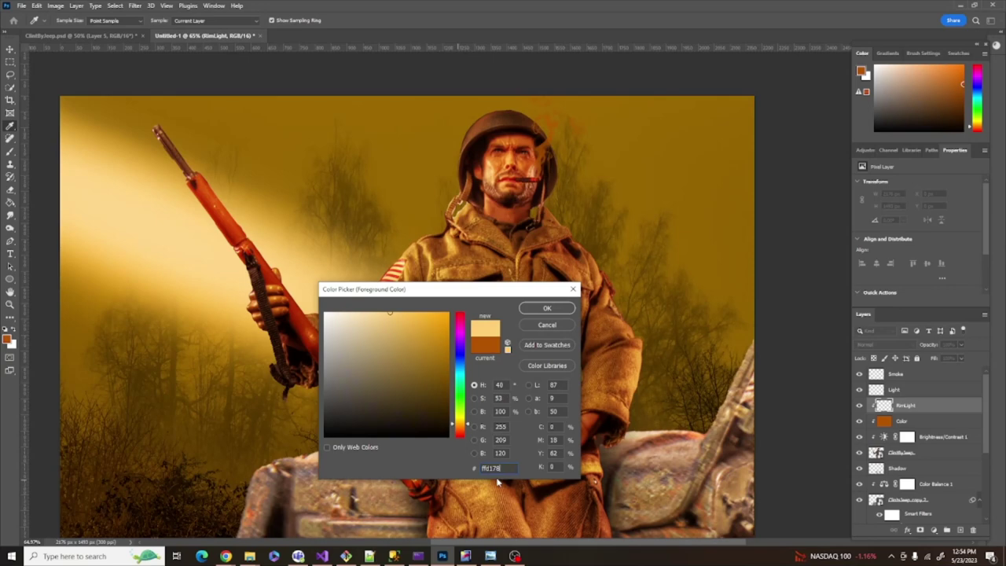
pyautogui.click(544, 310)
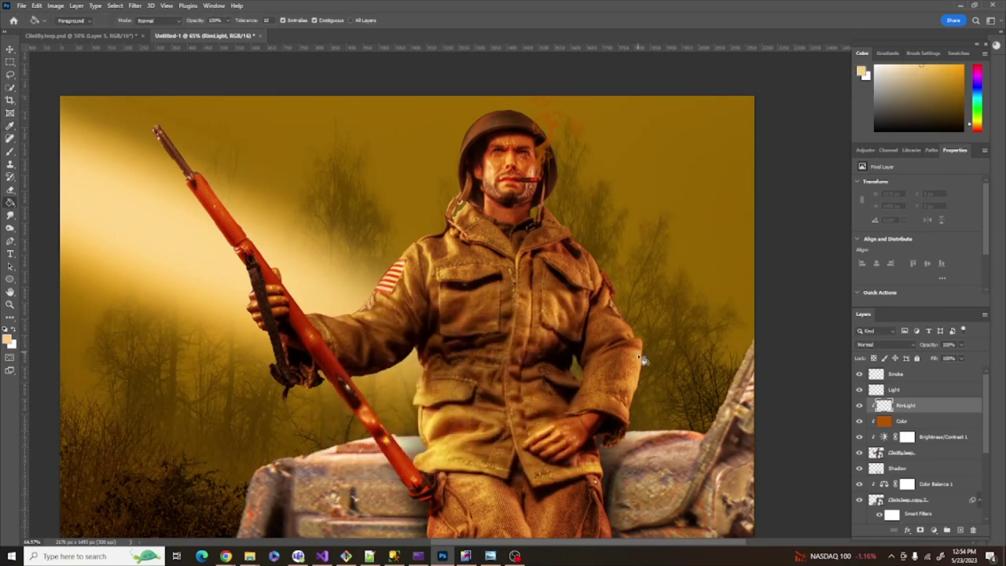
pyautogui.click(11, 203)
pyautogui.click(308, 220)
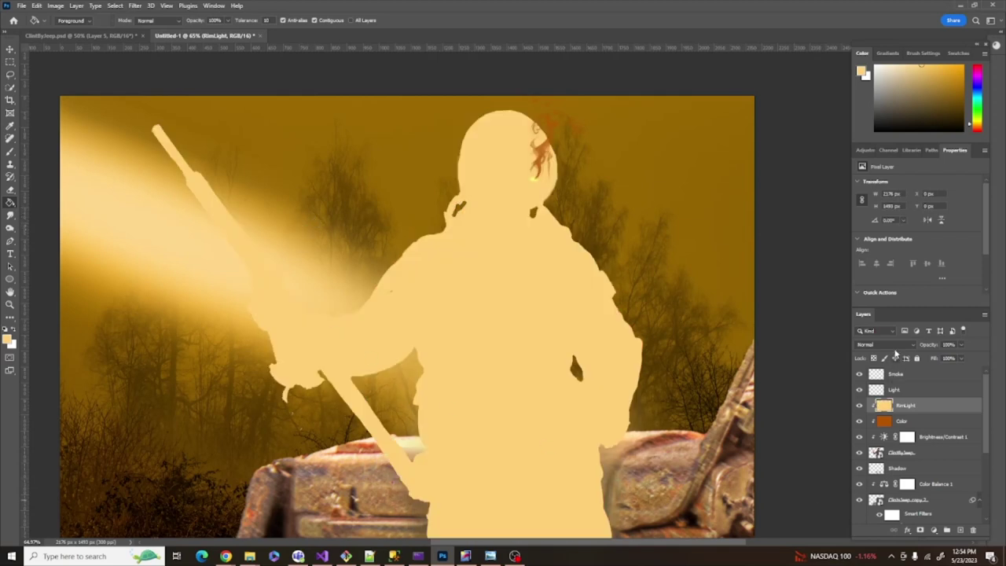
pyautogui.click(921, 532)
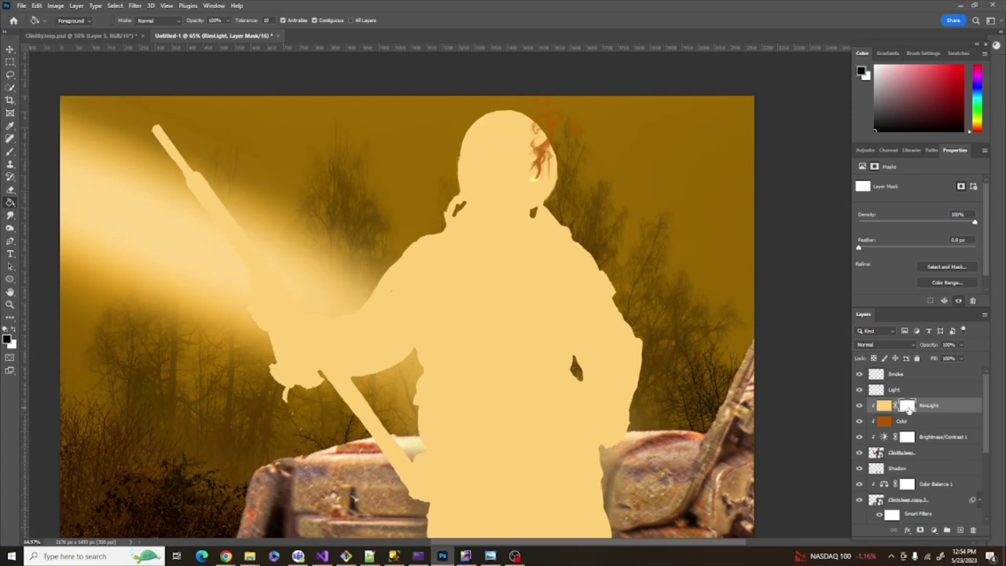
pyautogui.hotkey('ctrl', 'i')
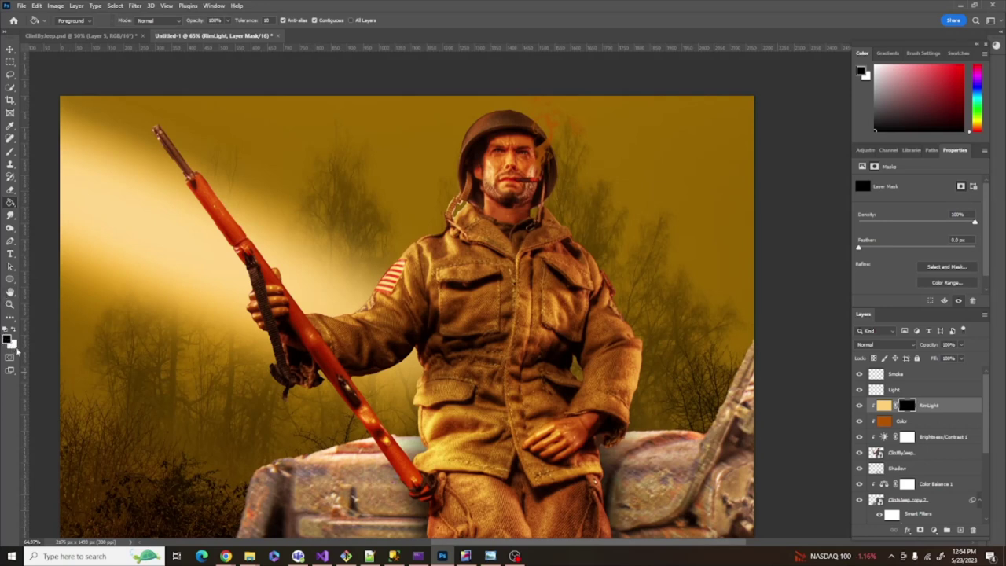
# - Paint white on the RimLight mask with a soft round brush at 18% opacity along the soldier's light-facing edges, from helmet to coat
pyautogui.press('x')
pyautogui.click(226, 24)
pyautogui.moveTo(228, 38); pyautogui.dragTo(192, 35)
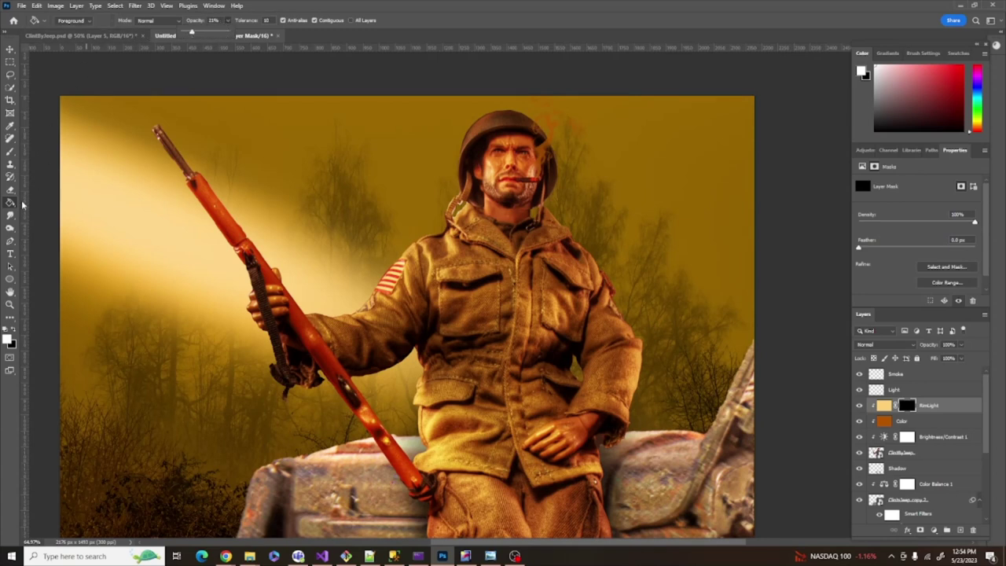
pyautogui.press('b')
pyautogui.click(226, 21)
pyautogui.moveTo(224, 35); pyautogui.dragTo(188, 34)
pyautogui.click(61, 24)
pyautogui.click(36, 115)
pyautogui.press('Return')
pyautogui.press(']')
pyautogui.press(']')
pyautogui.press('p')
pyautogui.press('b')
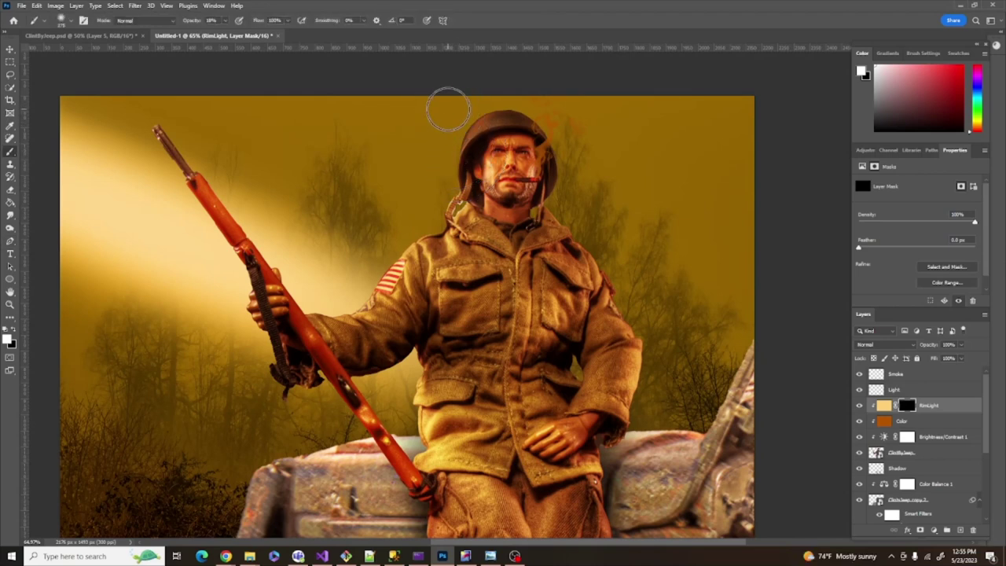
pyautogui.press('[')
pyautogui.press('[')
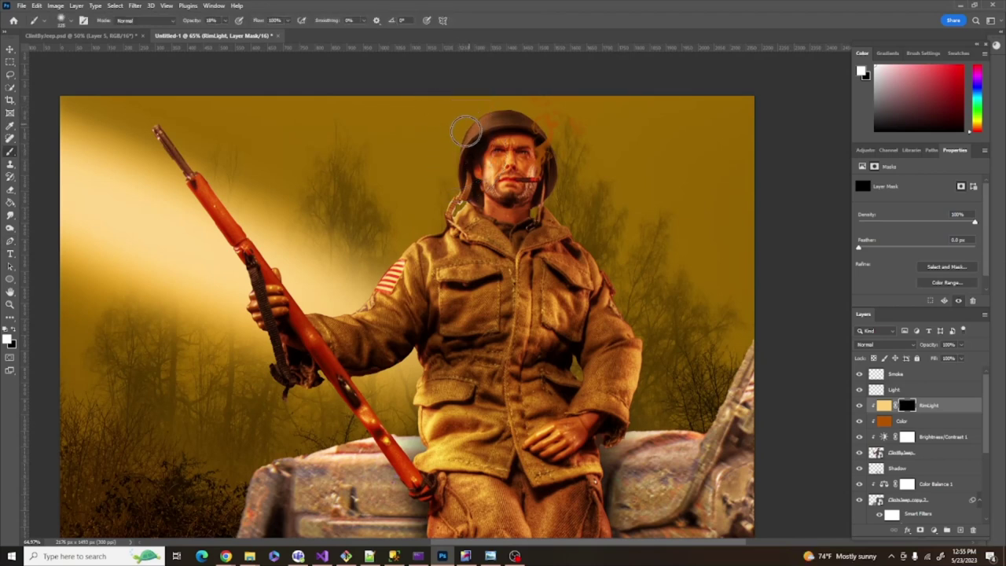
pyautogui.moveTo(476, 169)
pyautogui.mouseDown()
pyautogui.moveTo(451, 229)
pyautogui.moveTo(413, 250)
pyautogui.moveTo(362, 313)
pyautogui.moveTo(336, 317)
pyautogui.moveTo(310, 303)
pyautogui.moveTo(369, 317)
pyautogui.moveTo(382, 343)
pyautogui.moveTo(372, 347)
pyautogui.moveTo(434, 424)
pyautogui.moveTo(489, 421)
pyautogui.moveTo(458, 414)
pyautogui.moveTo(430, 425)
pyautogui.moveTo(468, 443)
pyautogui.moveTo(492, 431)
pyautogui.moveTo(423, 460)
pyautogui.moveTo(500, 474)
pyautogui.moveTo(437, 458)
pyautogui.moveTo(462, 450)
pyautogui.moveTo(419, 408)
pyautogui.moveTo(424, 429)
pyautogui.moveTo(425, 351)
pyautogui.moveTo(420, 410)
pyautogui.mouseUp()
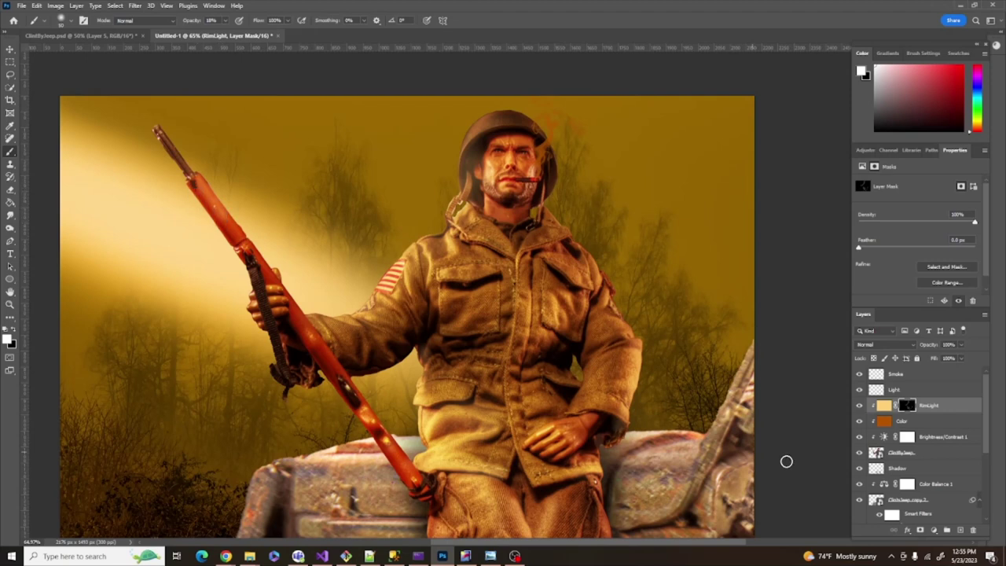
# - Toggle the RimLight layer's visibility repeatedly to compare the soldier with and without the painted rim light
pyautogui.click(861, 406)
pyautogui.click(861, 406)
pyautogui.click(861, 407)
pyautogui.click(861, 406)
pyautogui.click(861, 407)
pyautogui.click(861, 406)
pyautogui.click(861, 407)
pyautogui.click(861, 407)
# - Add a Selective Color adjustment layer directly above the Smoke layer
pyautogui.click(949, 376)
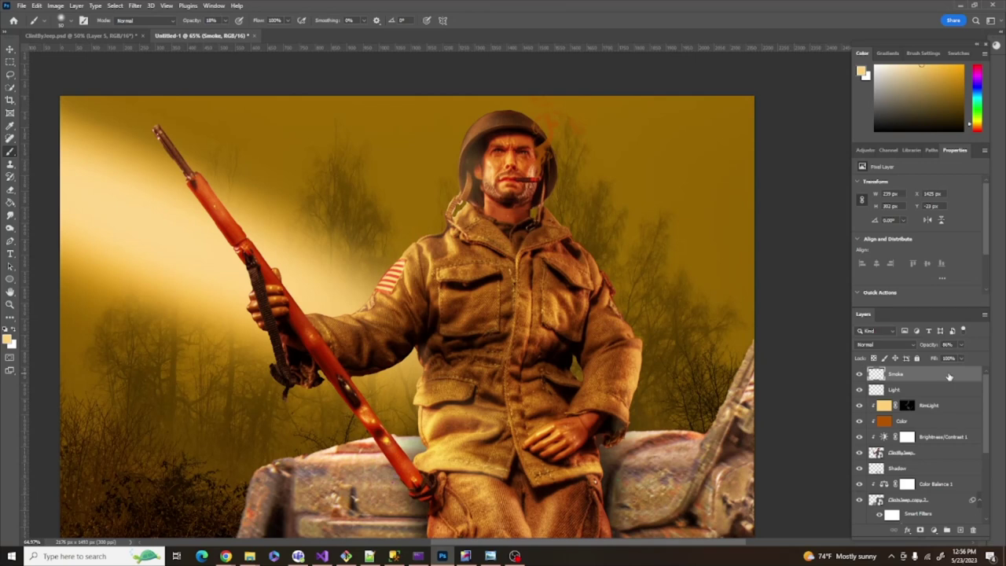
pyautogui.click(935, 532)
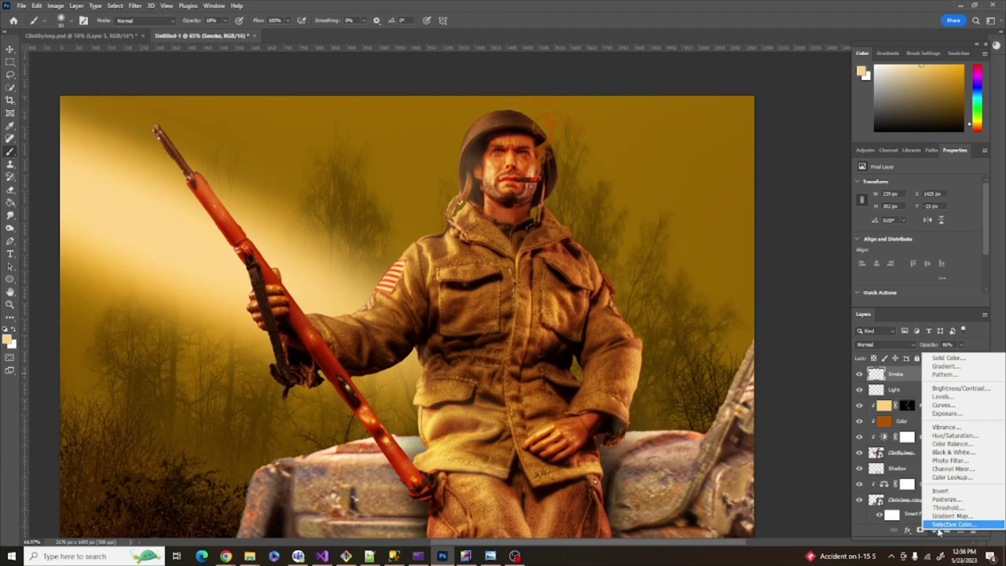
pyautogui.click(939, 524)
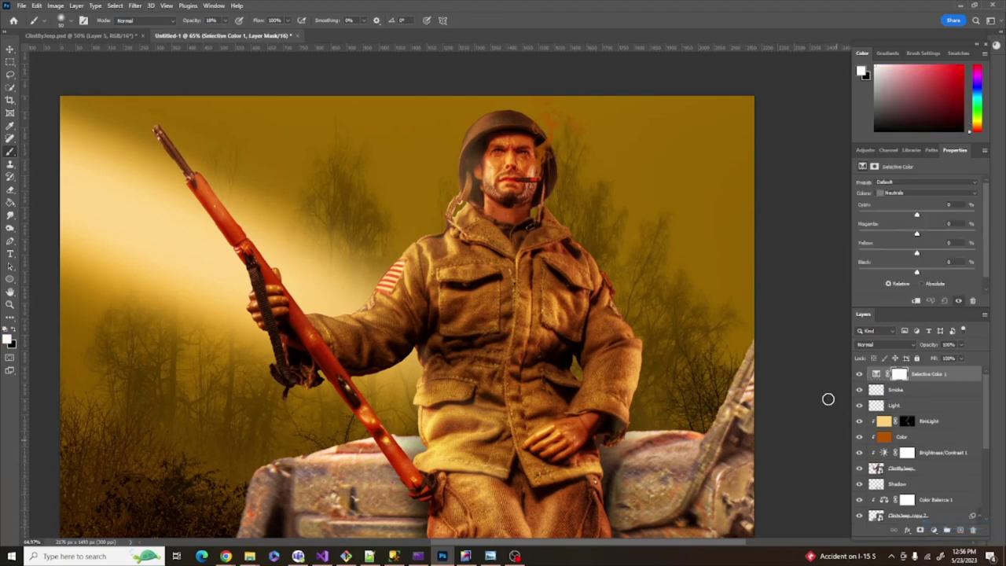
# - Shift the Selective Color adjustment's Yellows to Cyan -24, Magenta +11, Yellow +7 and Black +14 percent
pyautogui.click(922, 192)
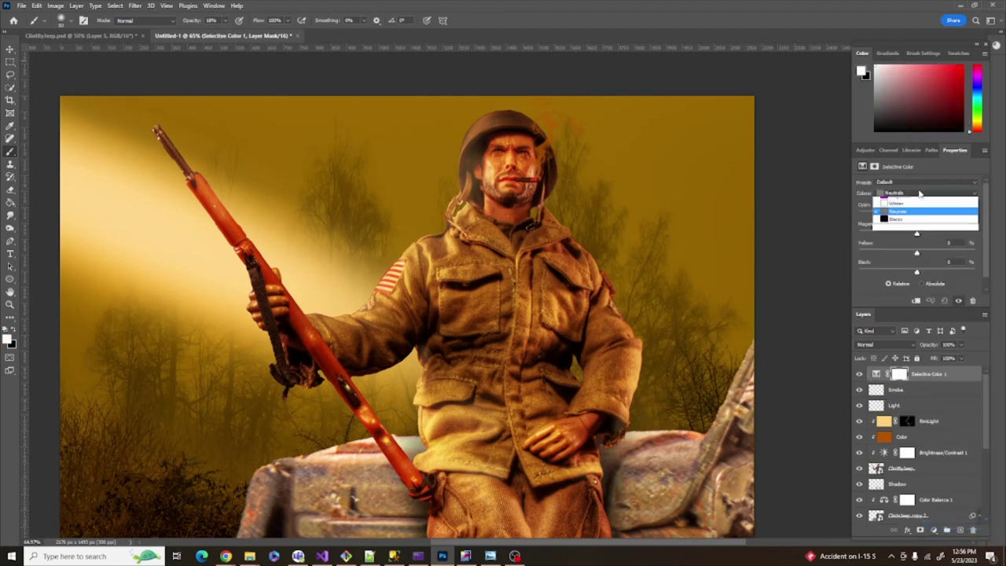
pyautogui.click(905, 209)
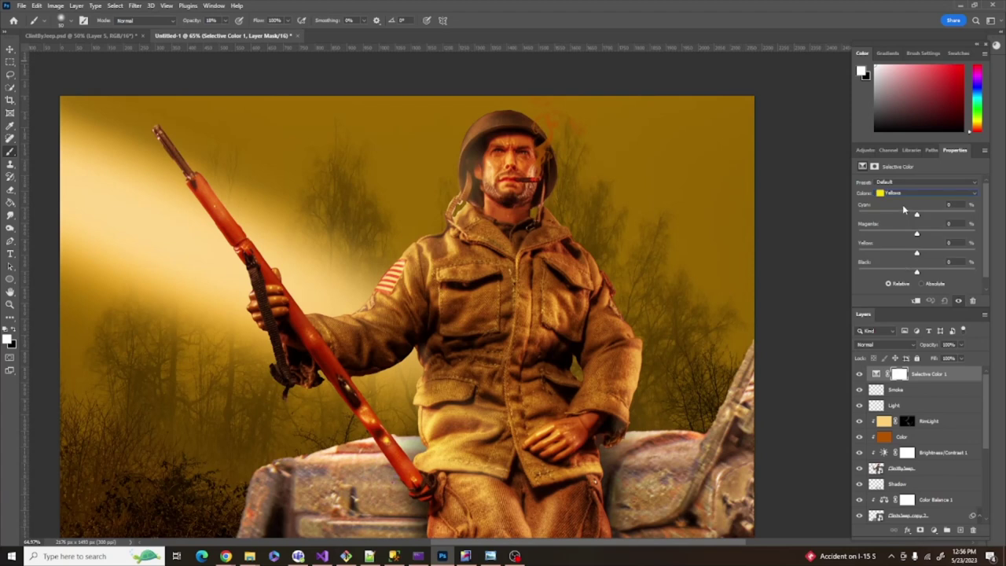
pyautogui.moveTo(917, 217); pyautogui.dragTo(904, 217)
pyautogui.moveTo(917, 234); pyautogui.dragTo(924, 235)
pyautogui.moveTo(917, 272); pyautogui.dragTo(922, 273)
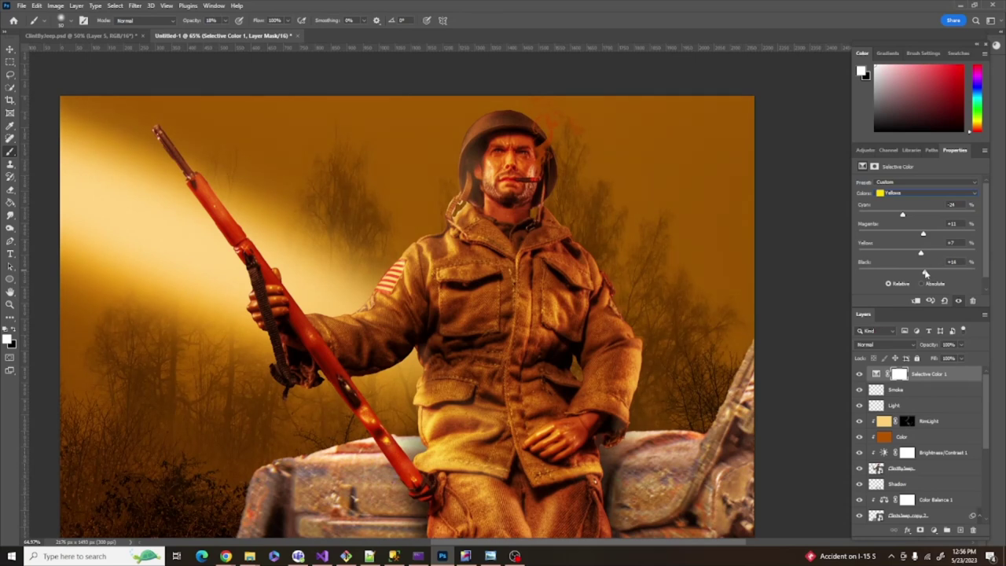
# - Tune the Selective Color adjustment's Neutrals to Cyan -6, Magenta +5, Yellow +5 and Black +11 percent
pyautogui.click(949, 193)
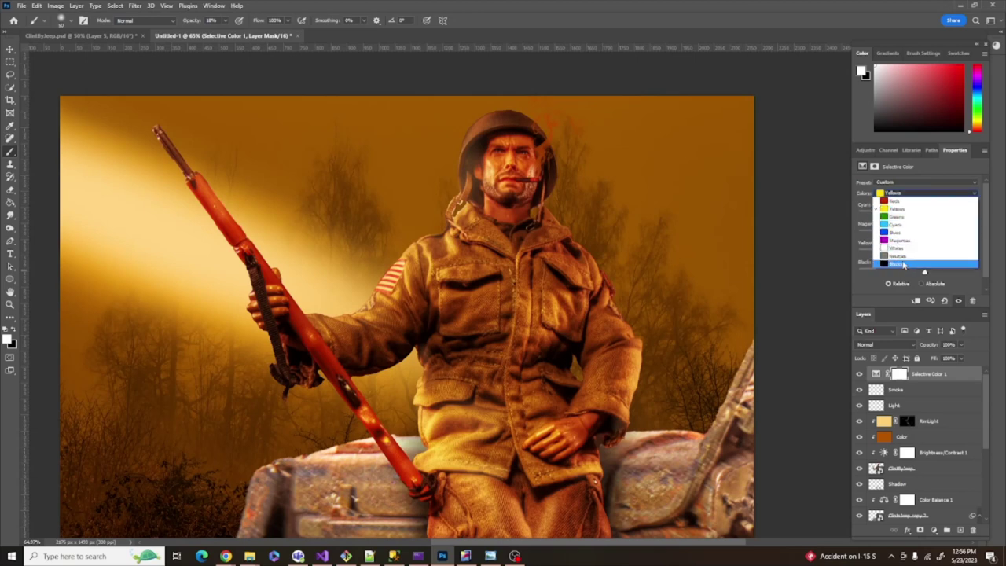
pyautogui.click(903, 258)
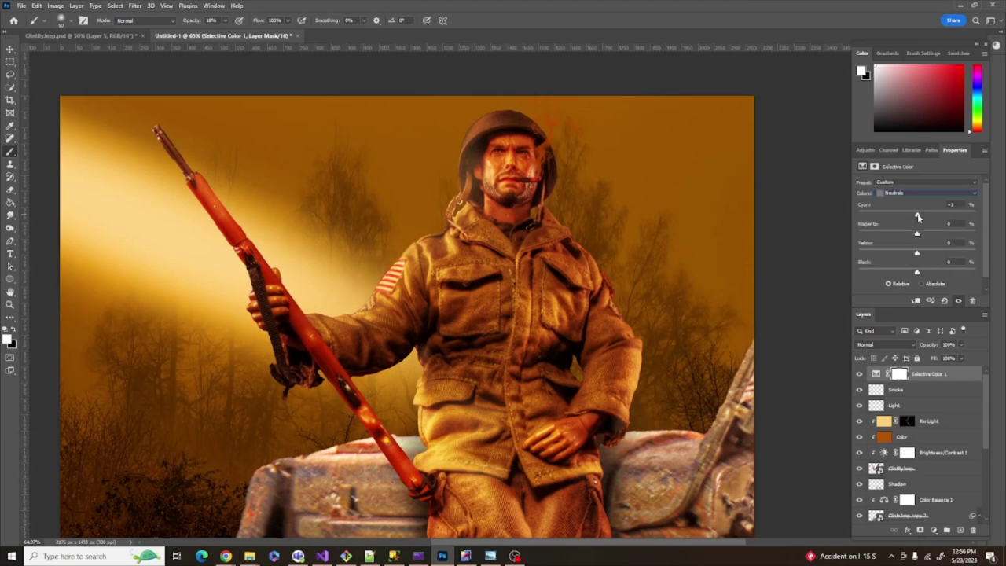
pyautogui.moveTo(919, 217); pyautogui.dragTo(922, 218)
pyautogui.moveTo(921, 218); pyautogui.dragTo(914, 218)
pyautogui.moveTo(917, 236); pyautogui.dragTo(919, 236)
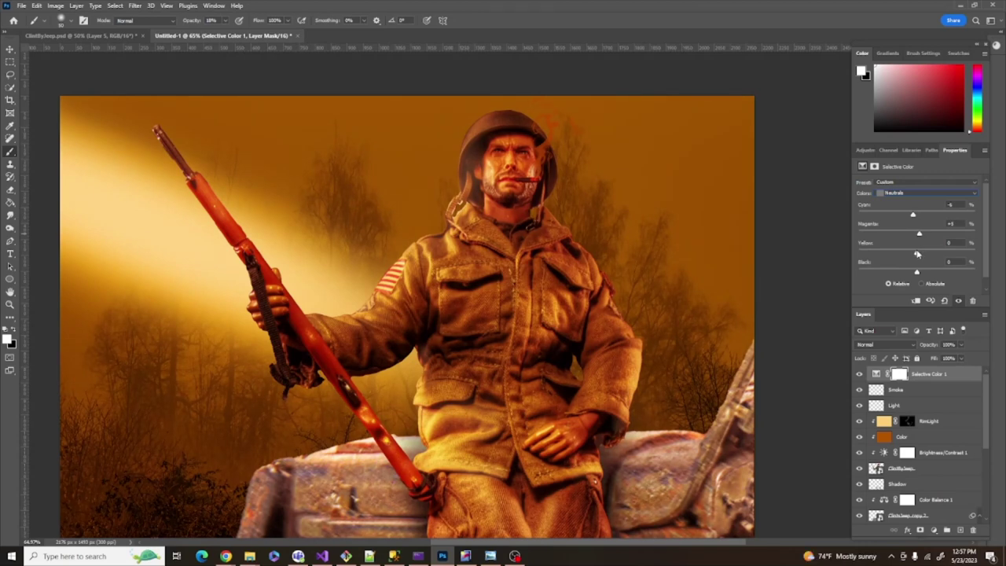
pyautogui.moveTo(916, 254); pyautogui.dragTo(921, 254)
pyautogui.moveTo(916, 272); pyautogui.dragTo(924, 273)
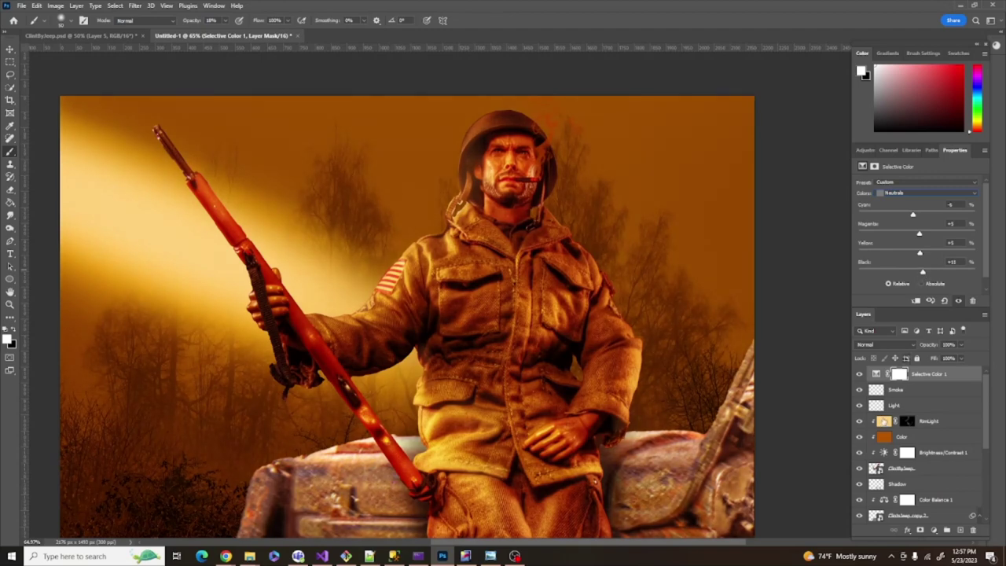
# - Toggle the Selective Color adjustment's visibility repeatedly to compare the image with and without the colour shift
pyautogui.click(860, 374)
pyautogui.click(860, 374)
pyautogui.click(860, 374)
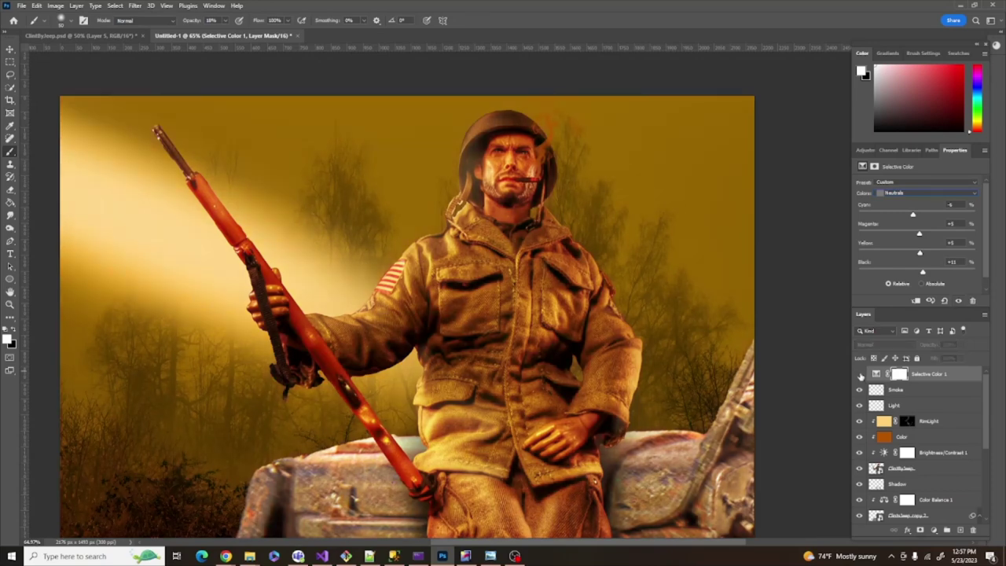
pyautogui.click(860, 375)
pyautogui.click(860, 374)
pyautogui.click(860, 375)
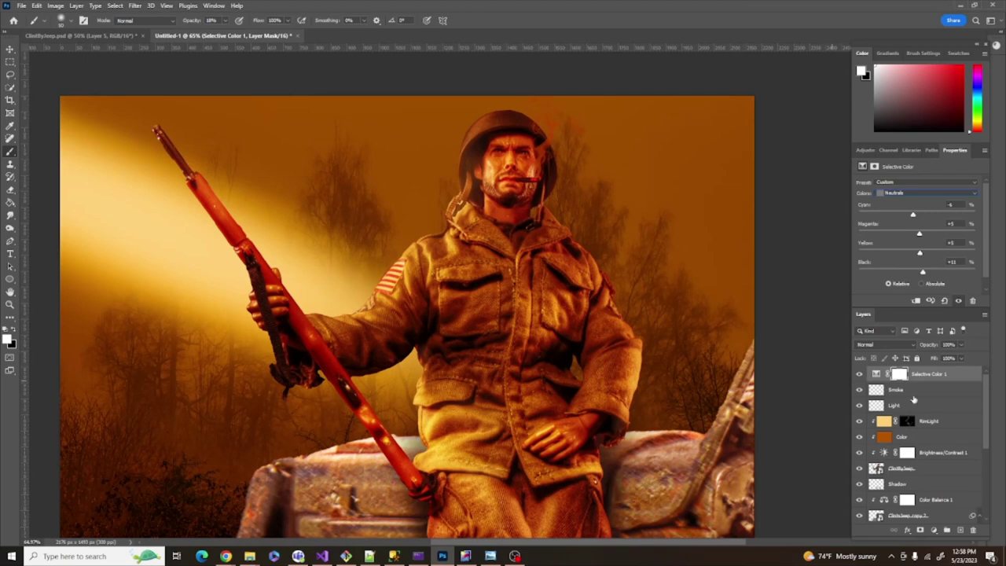
# - Stamp all visible layers into a new layer above Selective Color 1 and open it in the Color Efex Pro 4 filter
pyautogui.click(961, 377)
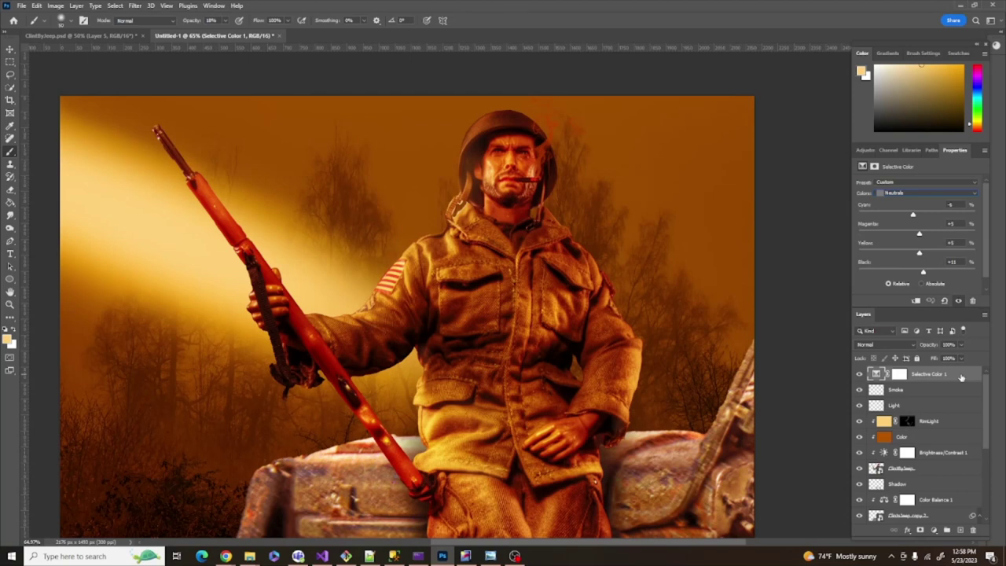
pyautogui.hotkey('ctrl', 'shift', 'alt', 'e')
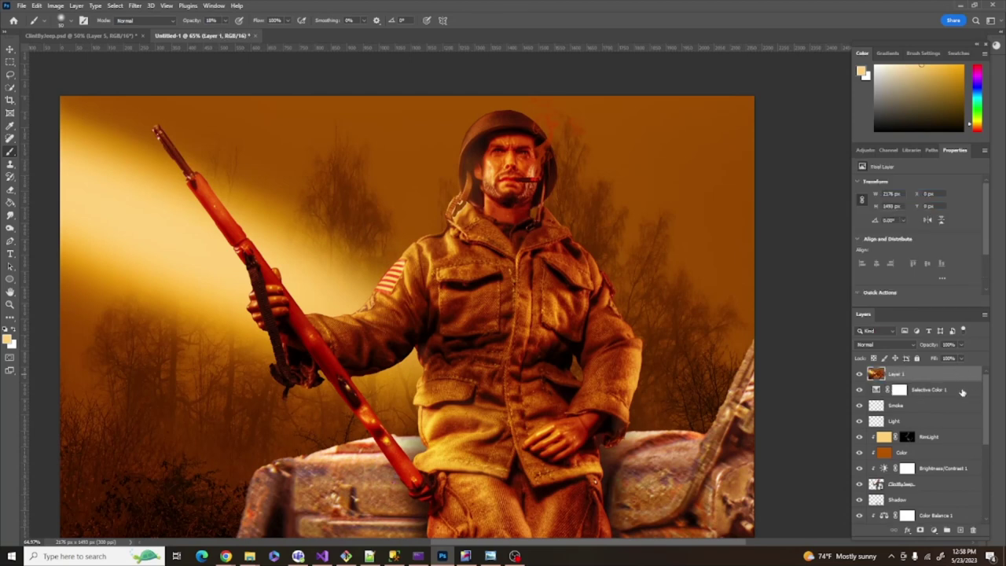
pyautogui.click(137, 6)
pyautogui.moveTo(167, 230)
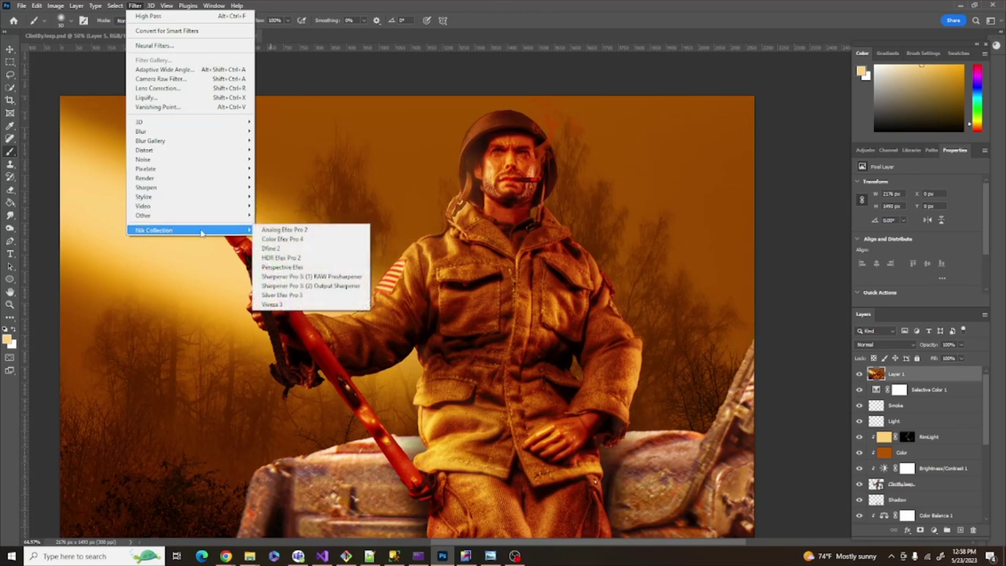
pyautogui.click(272, 239)
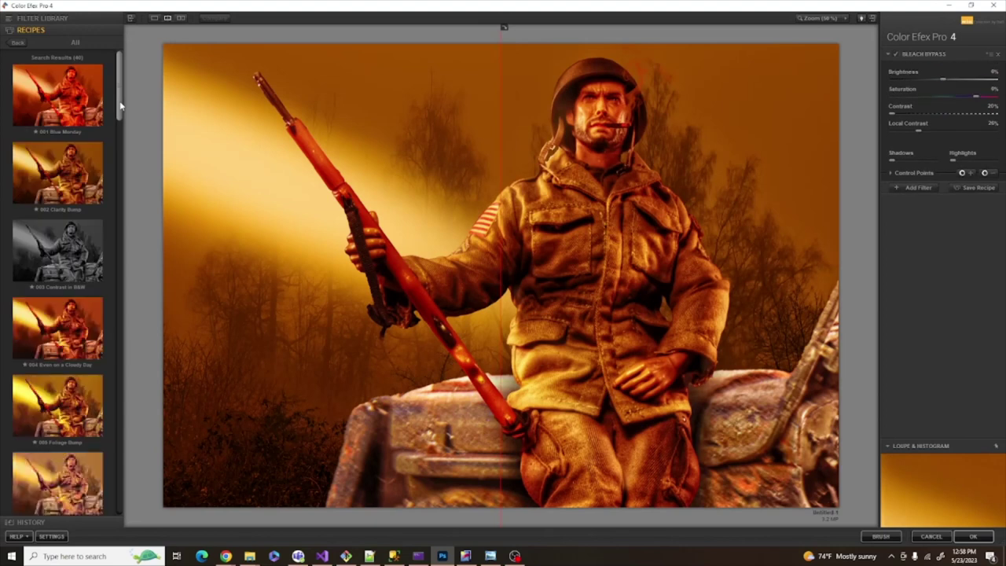
# - Apply the 010 Super Punch recipe to the stamped layer, previewing the effect across the whole image before accepting it
pyautogui.moveTo(120, 105); pyautogui.dragTo(137, 171)
pyautogui.scroll(-1, 122, 147)
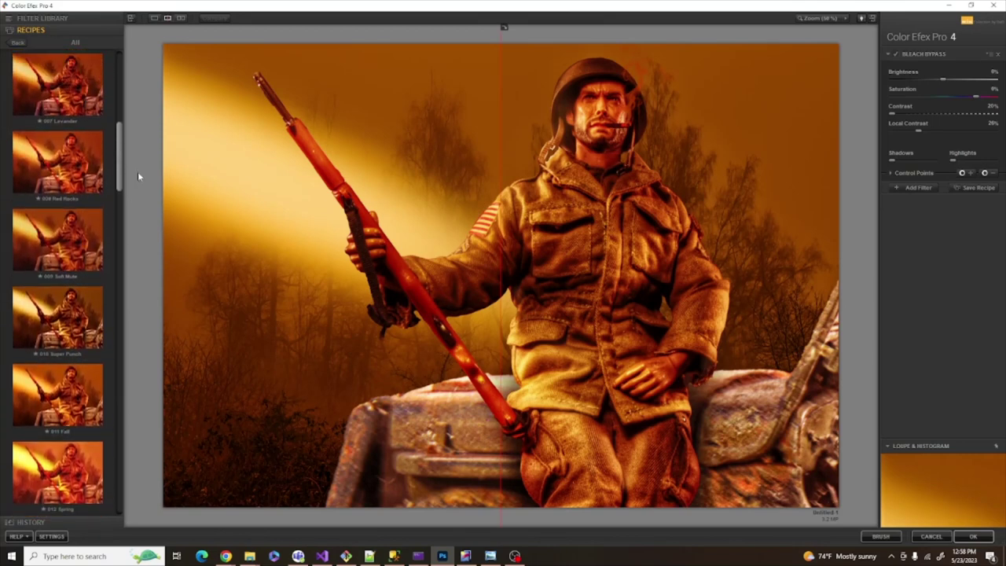
pyautogui.click(86, 313)
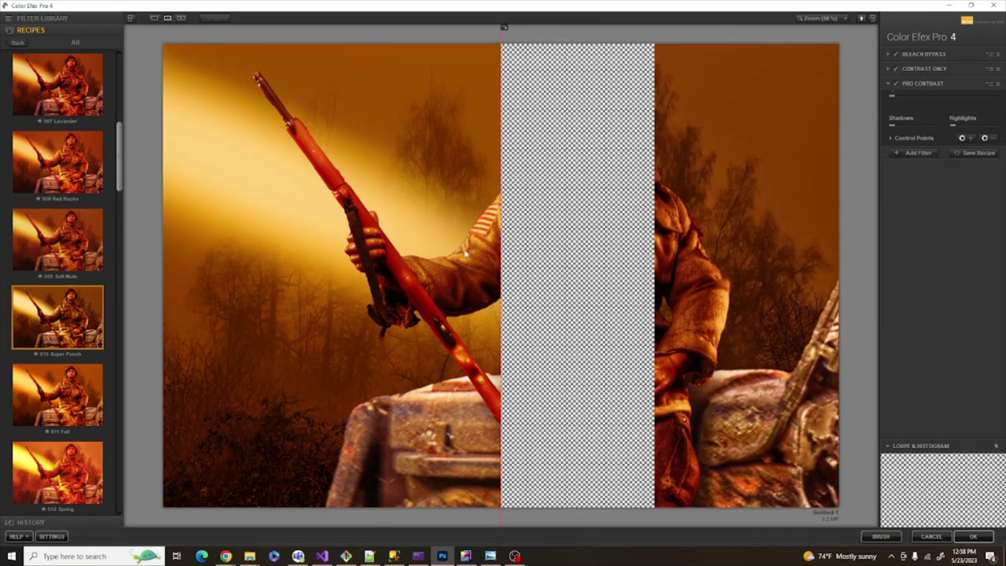
pyautogui.moveTo(502, 211); pyautogui.dragTo(160, 209)
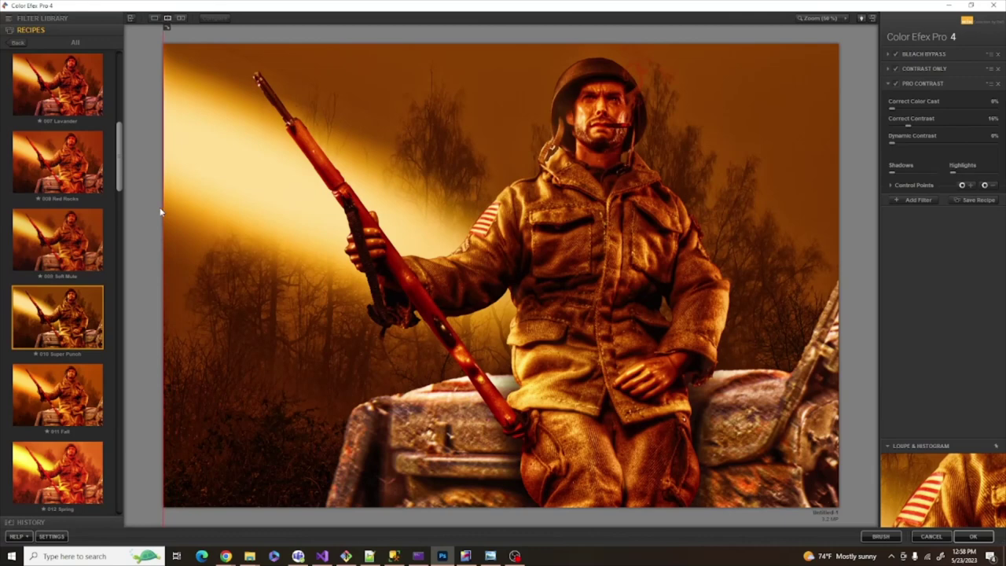
pyautogui.moveTo(170, 245); pyautogui.dragTo(152, 289)
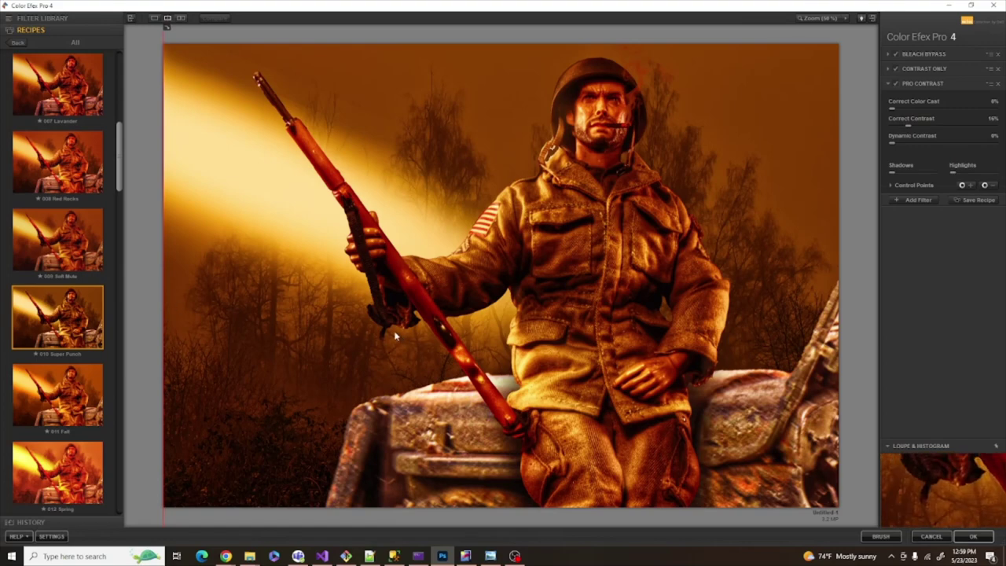
pyautogui.click(973, 538)
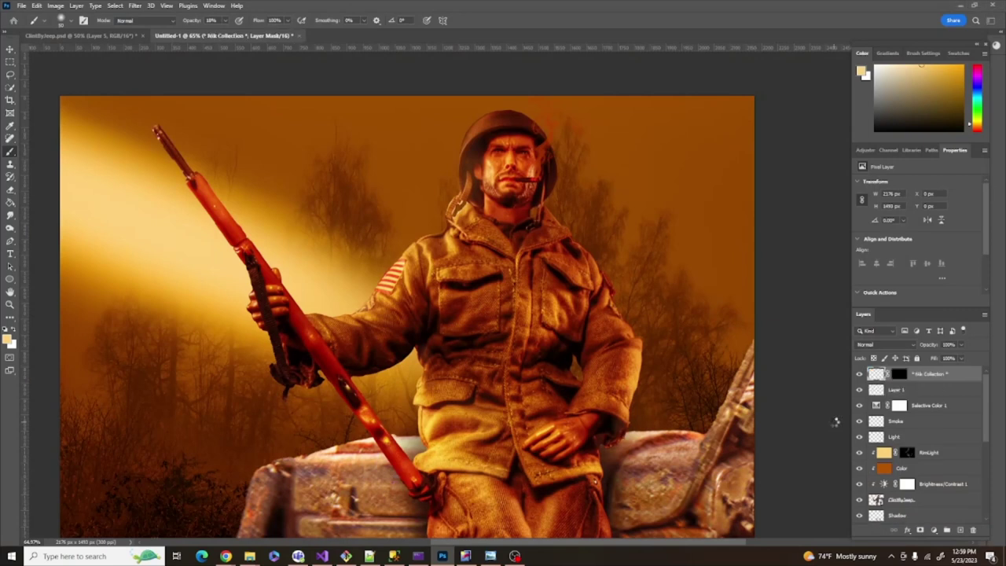